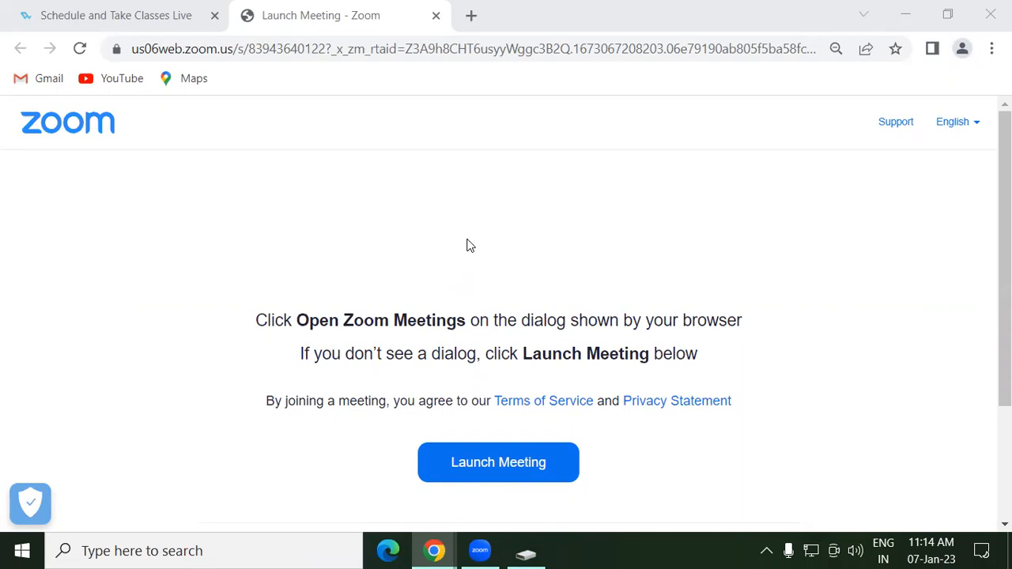
Step: Launch Microsoft Word from the Run dialog with the winword command
{"action": "key", "text": "super+r"}
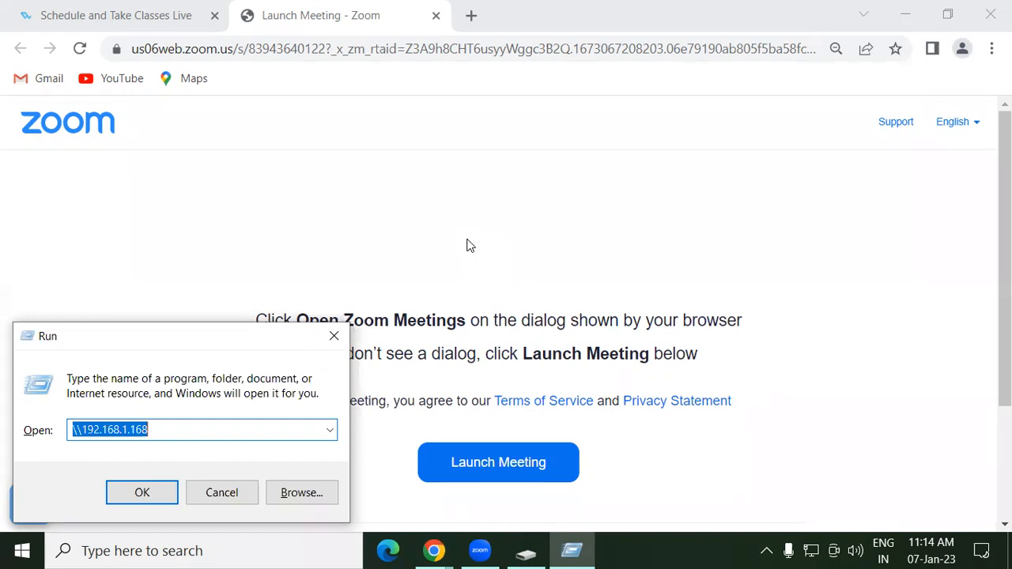
{"action": "type", "text": "w"}
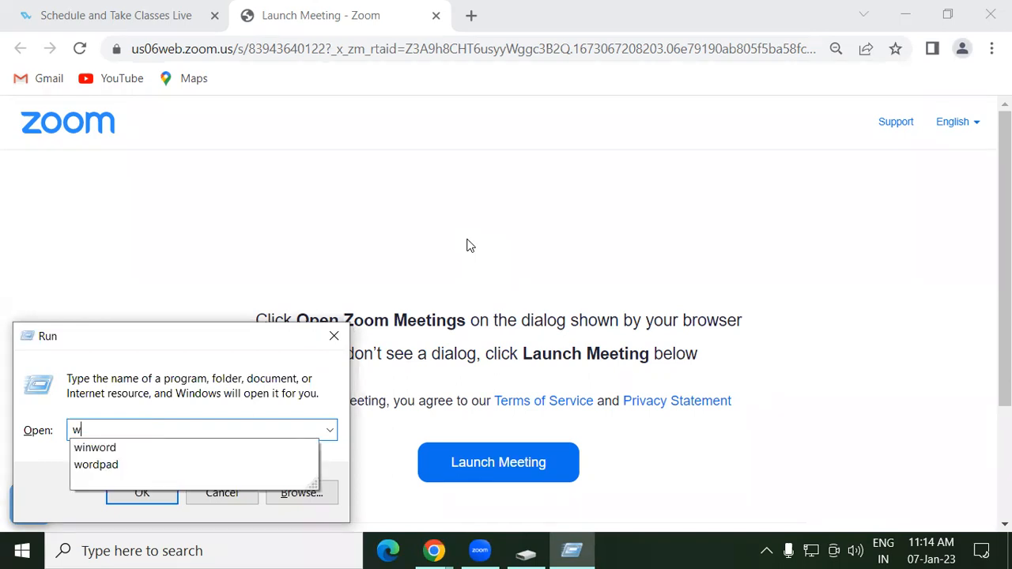
{"action": "type", "text": "in"}
{"action": "key", "text": "Down"}
{"action": "key", "text": "Return"}
{"action": "key", "text": "Return"}
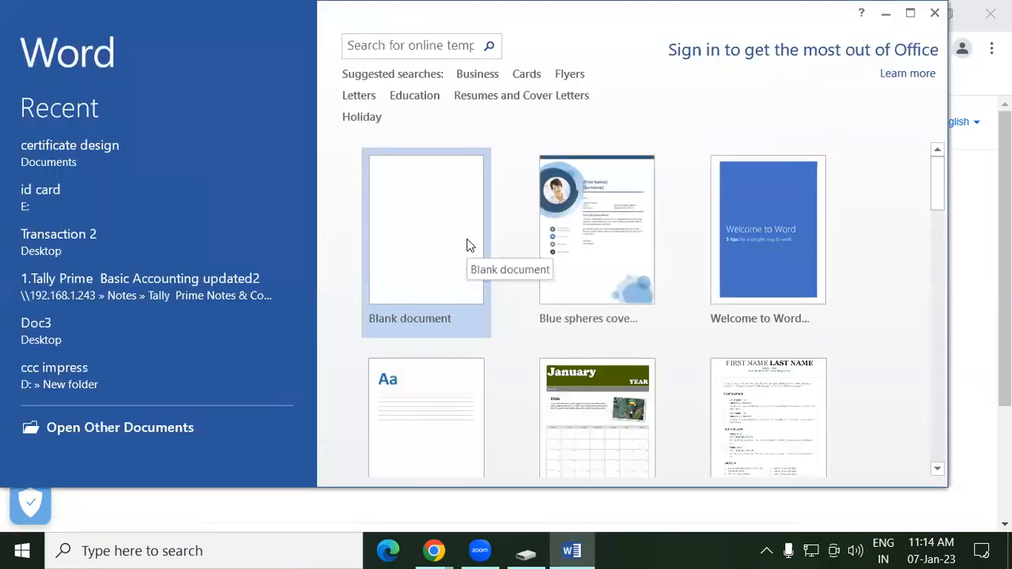
Step: Create a blank document in a maximized window and set the page zoom to 103%
{"action": "left_click", "coordinate": [412, 231]}
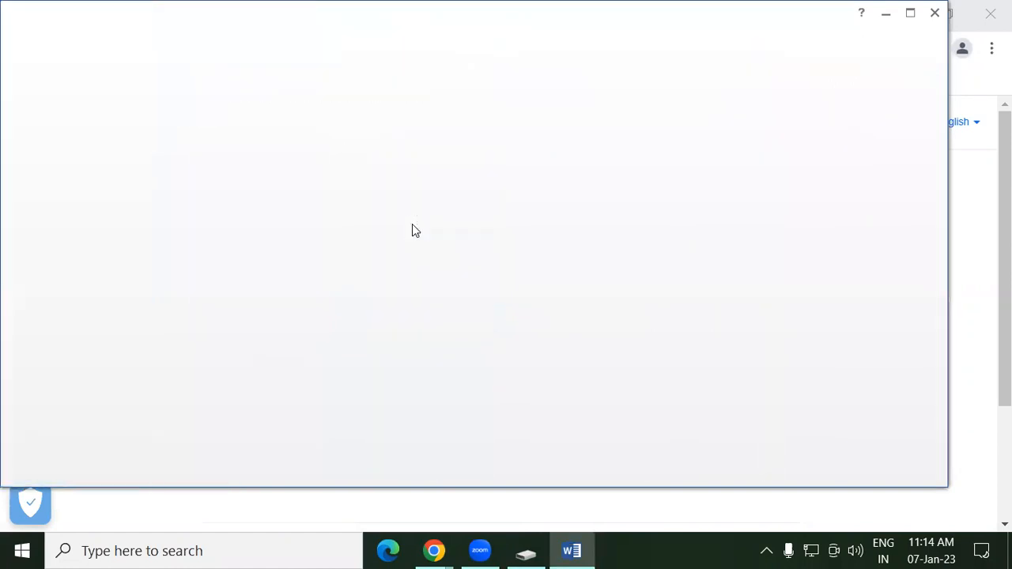
{"action": "left_click", "coordinate": [910, 13]}
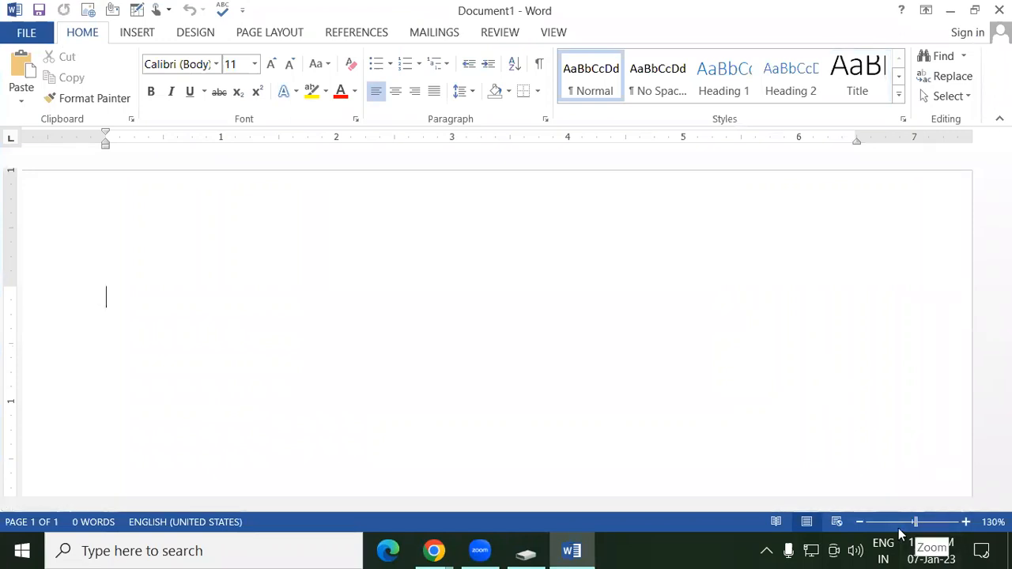
{"action": "left_click", "coordinate": [912, 522]}
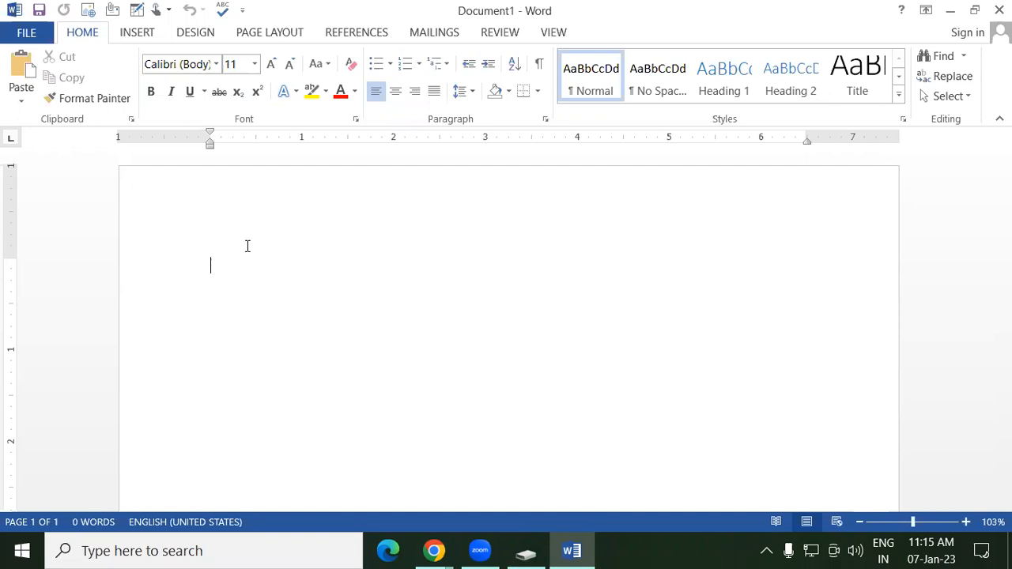
Step: Generate the default sample paragraphs in the blank document with the =rand() function
{"action": "type", "text": "=rand"}
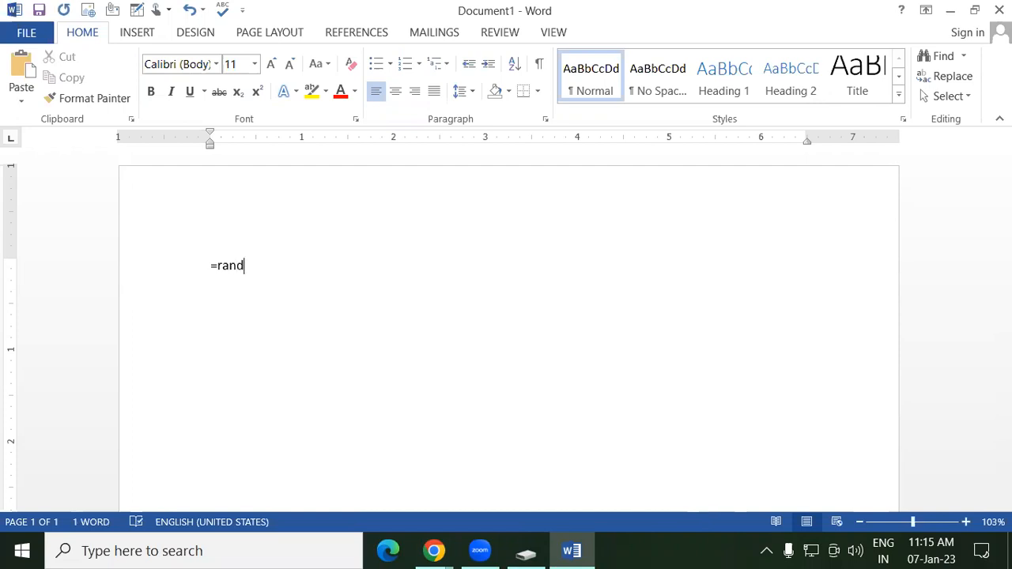
{"action": "type", "text": "("}
{"action": "key", "text": "Return"}
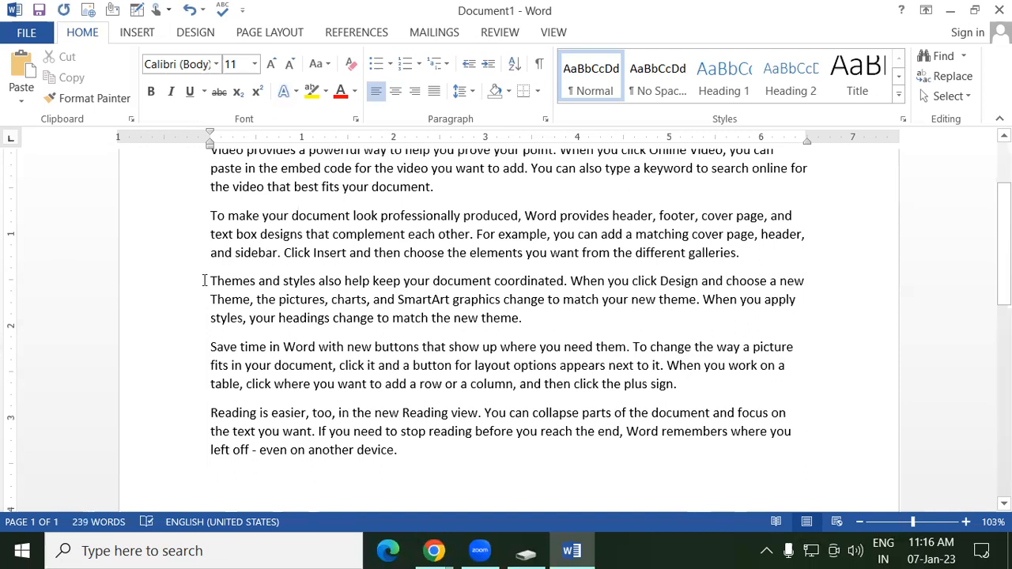
Step: Review the generated sample paragraphs and delete all of them from the page
{"action": "scroll", "coordinate": [206, 279], "scroll_direction": "up", "scroll_amount": 2}
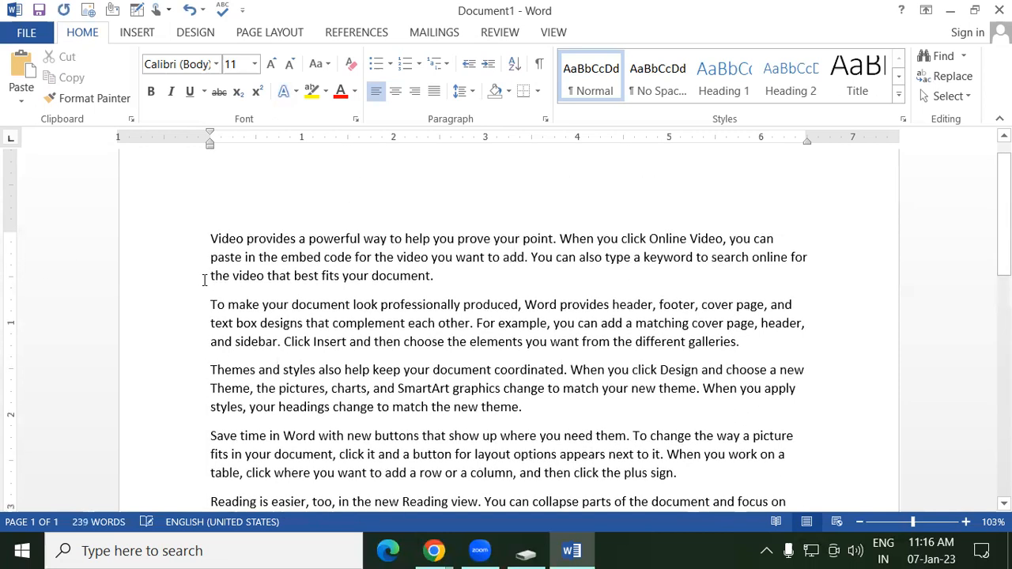
{"action": "scroll", "coordinate": [215, 245], "scroll_direction": "down", "scroll_amount": 3}
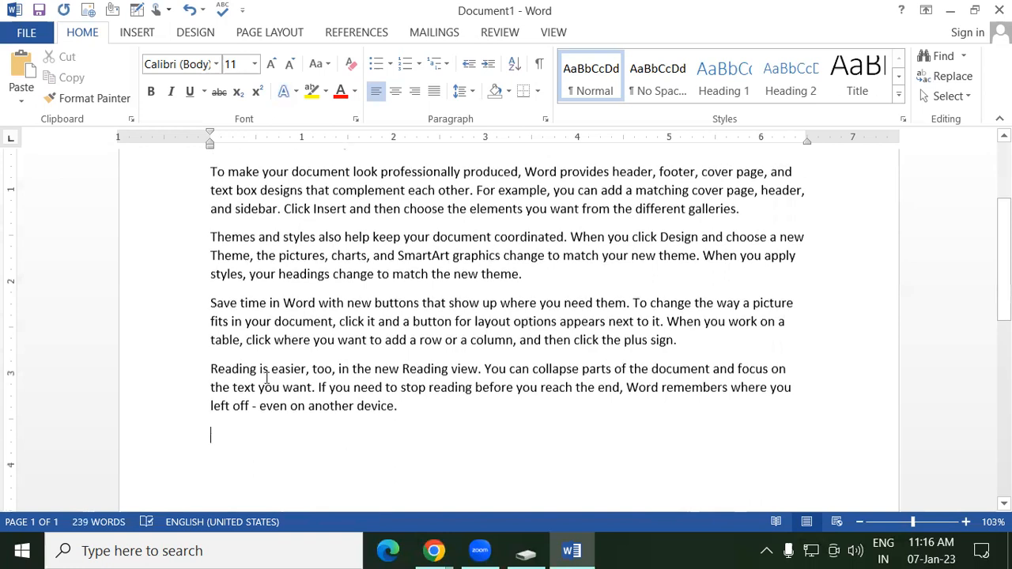
{"action": "scroll", "coordinate": [409, 405], "scroll_direction": "up", "scroll_amount": 2}
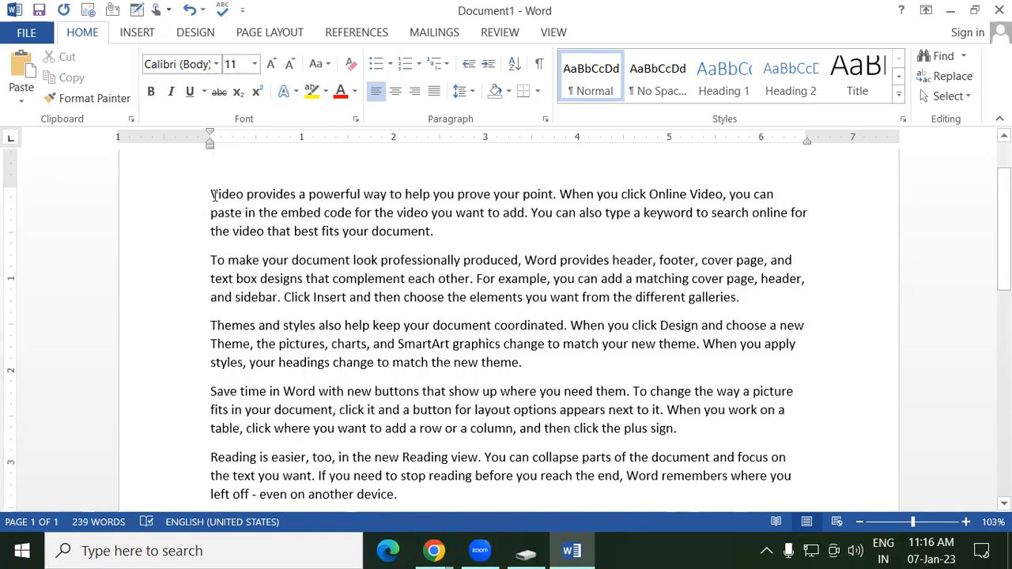
{"action": "scroll", "coordinate": [378, 311], "scroll_direction": "down", "scroll_amount": 3}
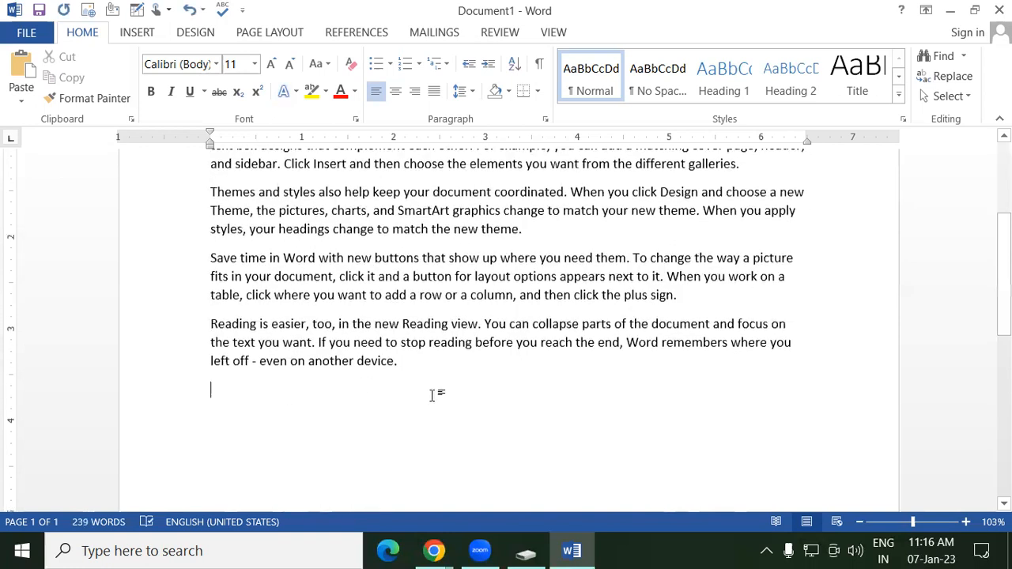
{"action": "scroll", "coordinate": [295, 293], "scroll_direction": "up", "scroll_amount": 2}
{"action": "scroll", "coordinate": [295, 292], "scroll_direction": "up", "scroll_amount": 2}
{"action": "left_click_drag", "start_coordinate": [207, 229], "coordinate": [441, 429]}
{"action": "key", "text": "Delete"}
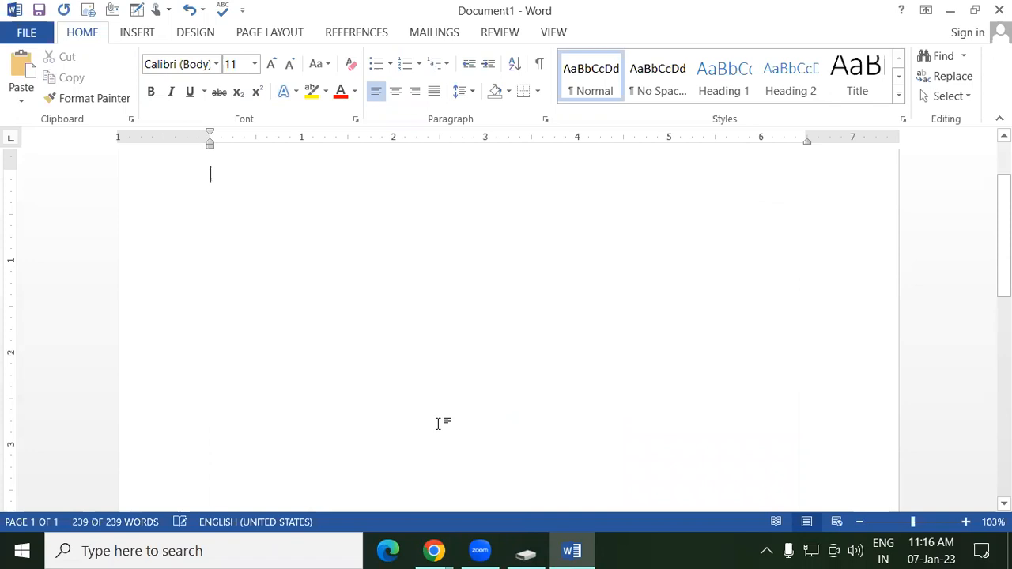
Step: Generate two paragraphs of sample text with =rand(2)
{"action": "type", "text": "=rand"}
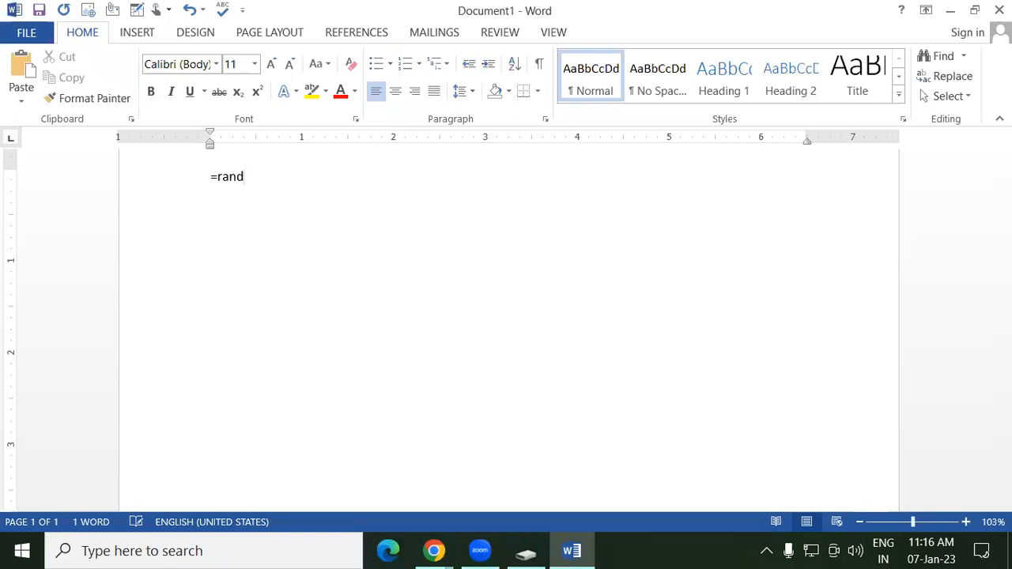
{"action": "type", "text": "(2)"}
{"action": "key", "text": "Return"}
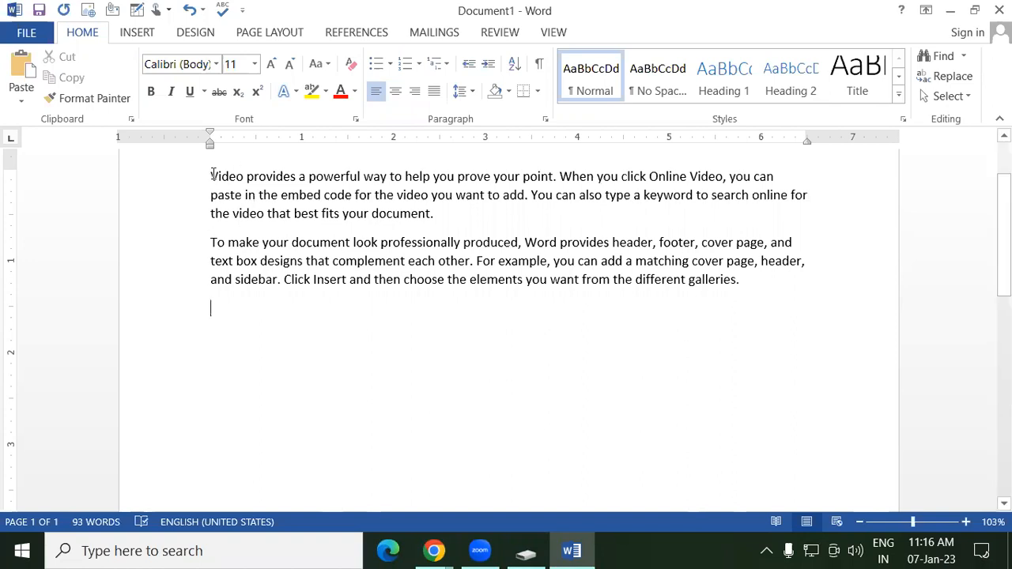
Step: Highlight the first and second generated paragraphs in turn to examine how the text is divided
{"action": "left_click_drag", "start_coordinate": [207, 175], "coordinate": [446, 216]}
{"action": "left_click", "coordinate": [445, 216]}
{"action": "left_click_drag", "start_coordinate": [208, 242], "coordinate": [783, 287]}
{"action": "left_click", "coordinate": [784, 287]}
{"action": "left_click_drag", "start_coordinate": [271, 191], "coordinate": [209, 175]}
{"action": "left_click_drag", "start_coordinate": [209, 243], "coordinate": [740, 293]}
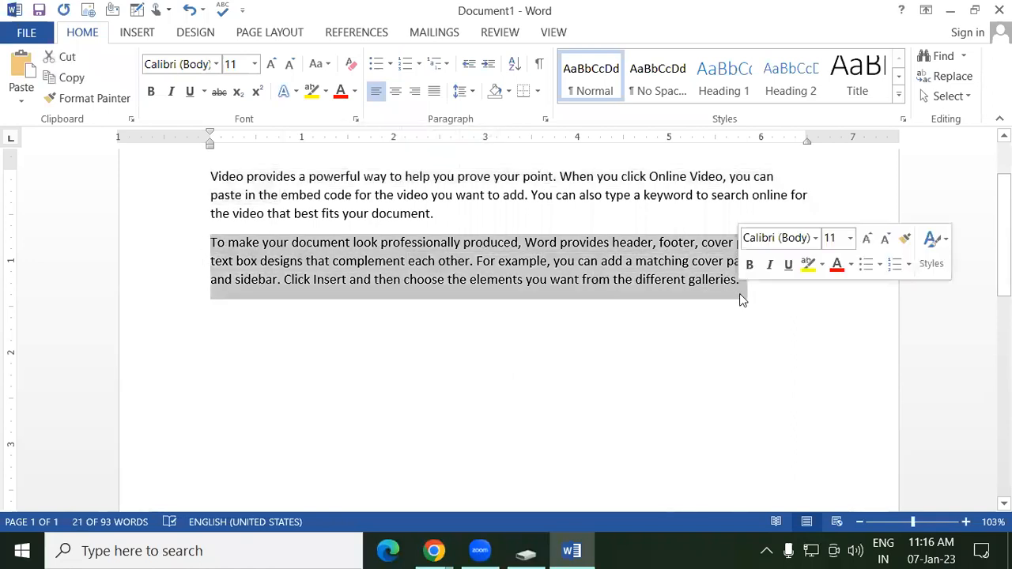
{"action": "left_click", "coordinate": [742, 300]}
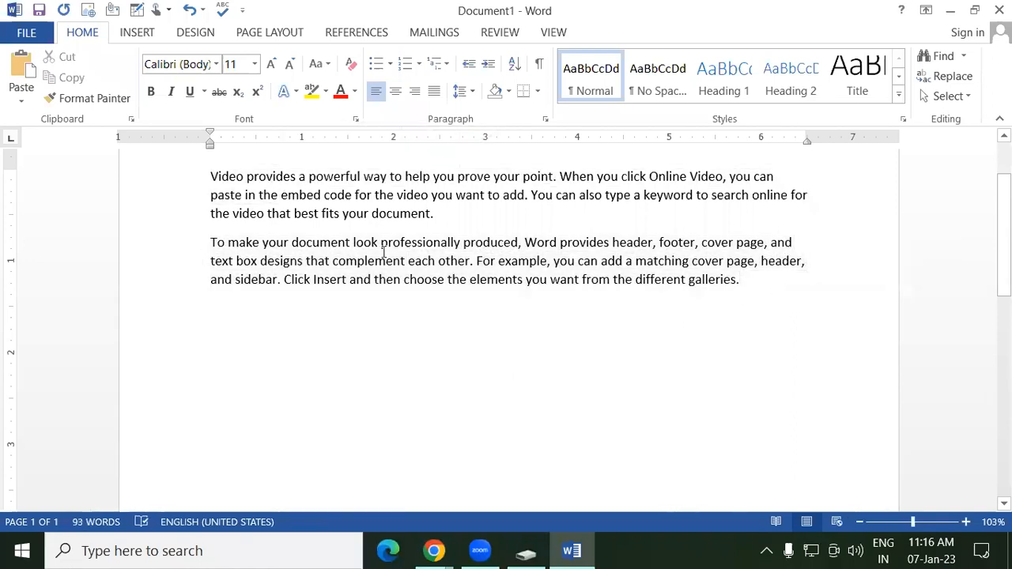
Step: Replace all the text with two sample paragraphs of two sentences each, using =rand(2,2)
{"action": "triple_click", "coordinate": [170, 172]}
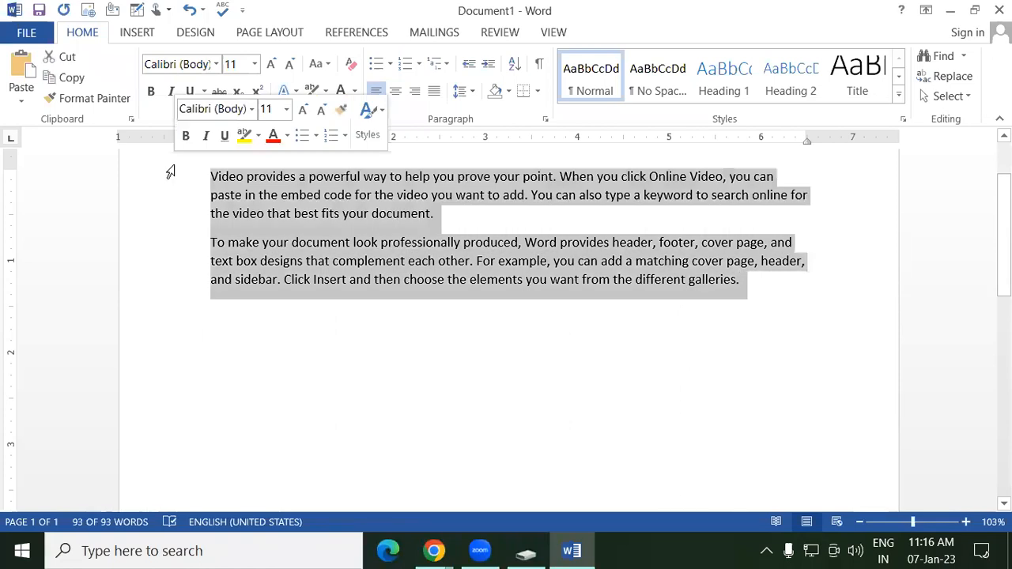
{"action": "key", "text": "Delete"}
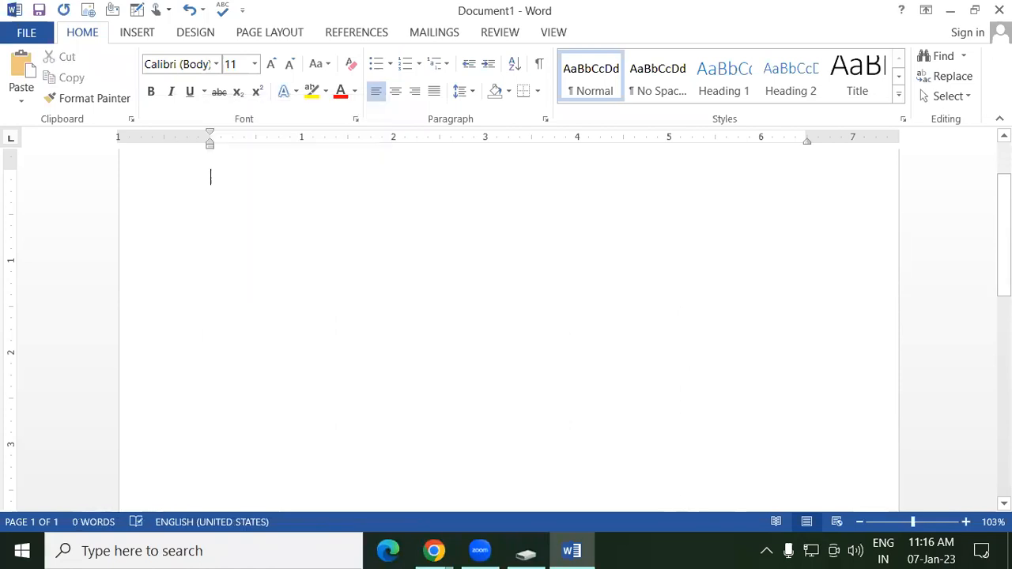
{"action": "type", "text": "=rand"}
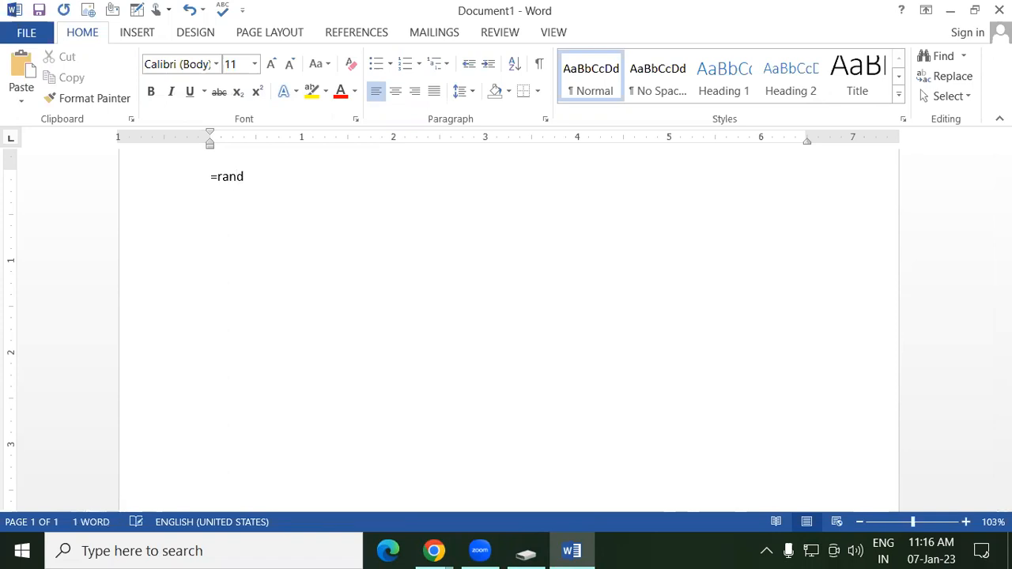
{"action": "type", "text": "(2,2"}
{"action": "key", "text": "Return"}
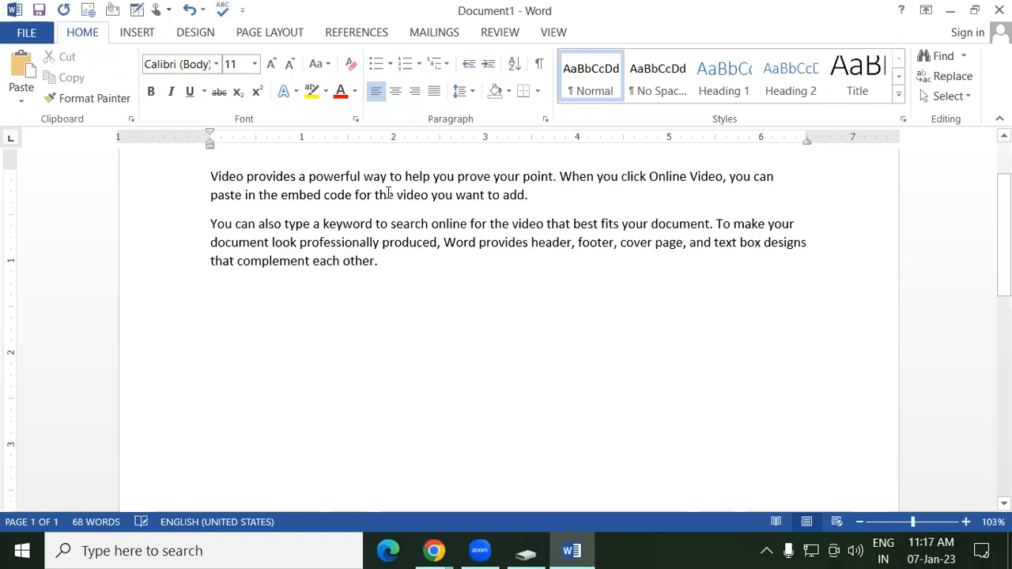
Step: Highlight the individual sentences of both paragraphs in turn to examine the sentence count of each
{"action": "left_click_drag", "start_coordinate": [212, 175], "coordinate": [572, 198]}
{"action": "left_click", "coordinate": [522, 177]}
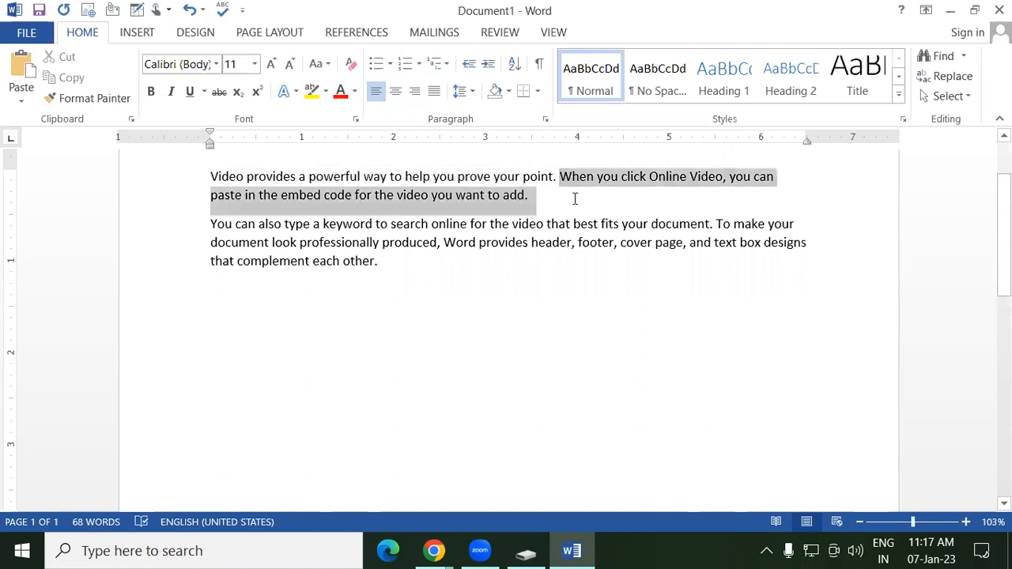
{"action": "left_click", "coordinate": [501, 257]}
{"action": "left_click_drag", "start_coordinate": [210, 224], "coordinate": [449, 241]}
{"action": "left_click_drag", "start_coordinate": [553, 196], "coordinate": [769, 267]}
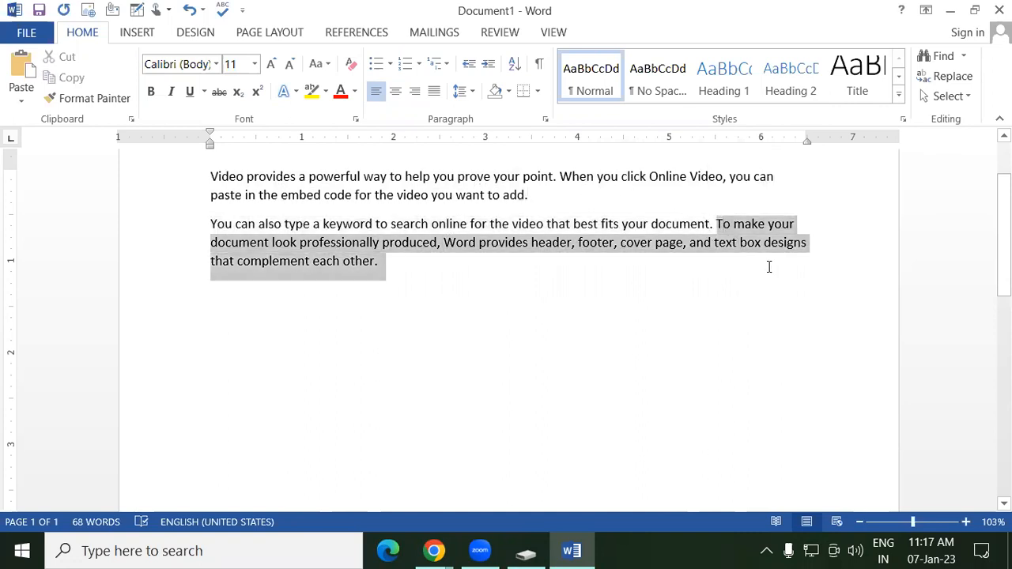
{"action": "left_click", "coordinate": [416, 294]}
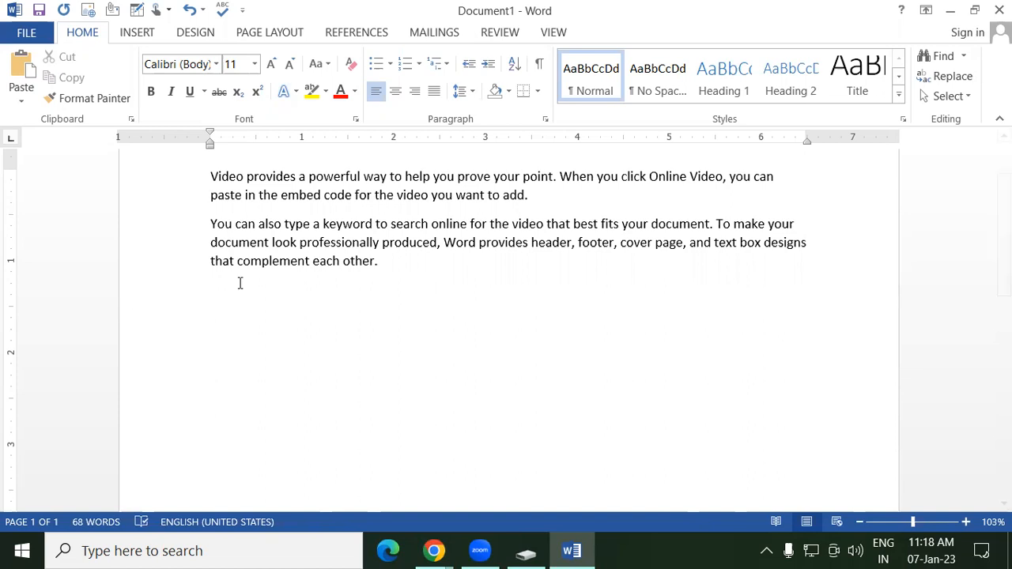
Step: Select the entire generated text and delete it from the document
{"action": "key", "text": "BackSpace"}
{"action": "left_click_drag", "start_coordinate": [223, 195], "coordinate": [202, 177]}
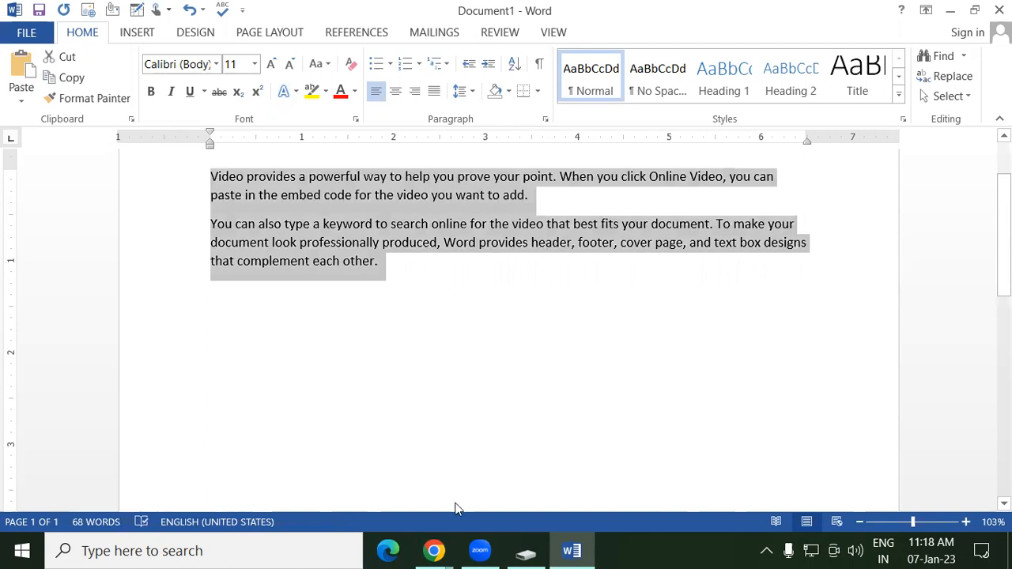
{"action": "key", "text": "ctrl+d"}
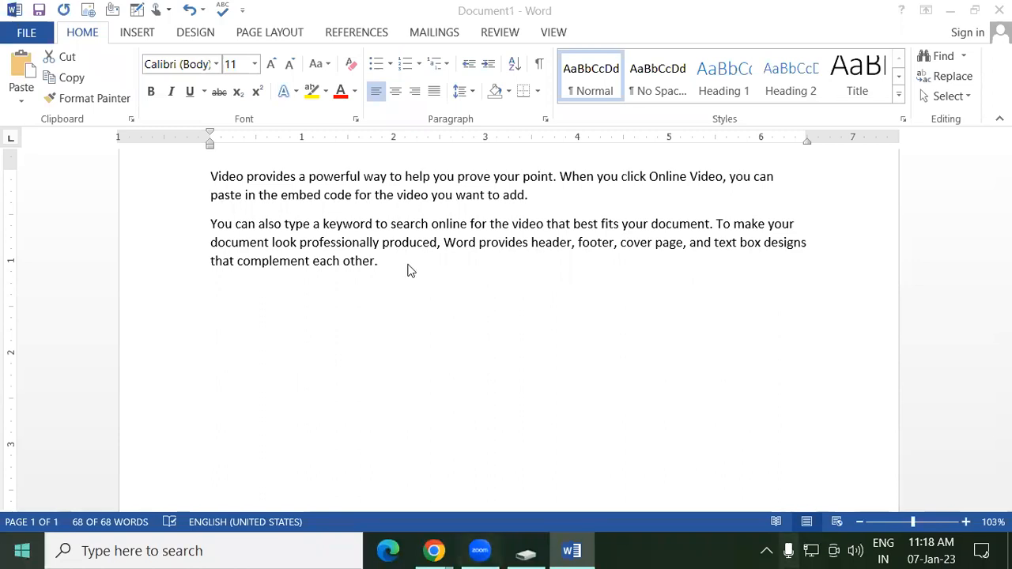
{"action": "left_click", "coordinate": [378, 274]}
{"action": "key", "text": "ctrl+a"}
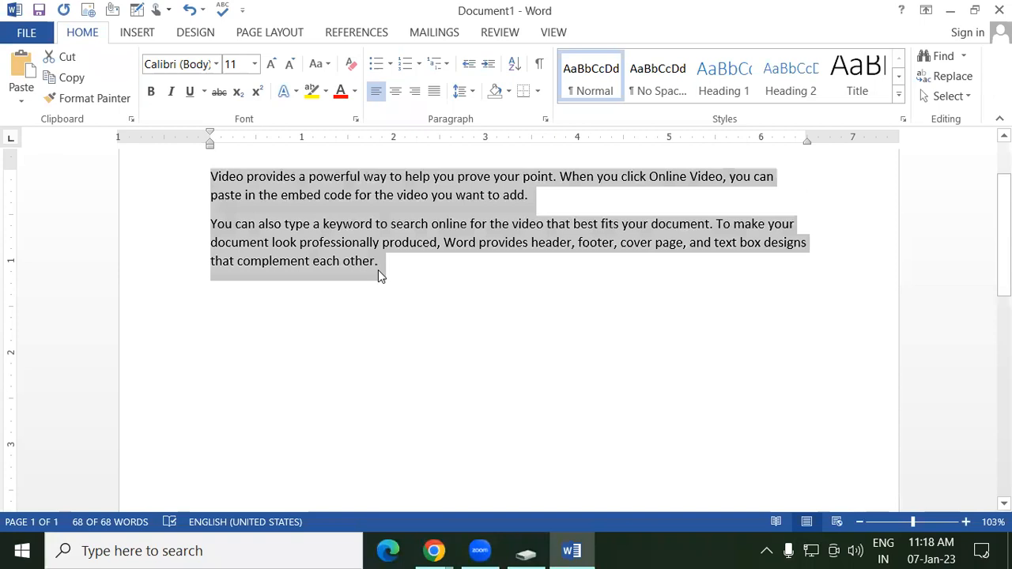
{"action": "key", "text": "Delete"}
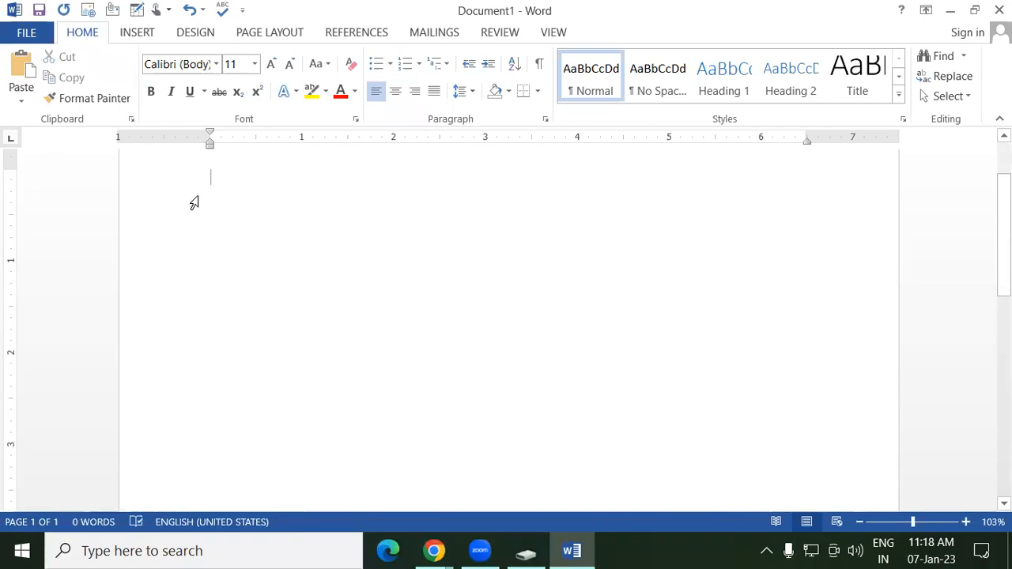
Step: Insert the default Lorem Ipsum text with =lorem() and generate the same text again below it
{"action": "type", "text": "="}
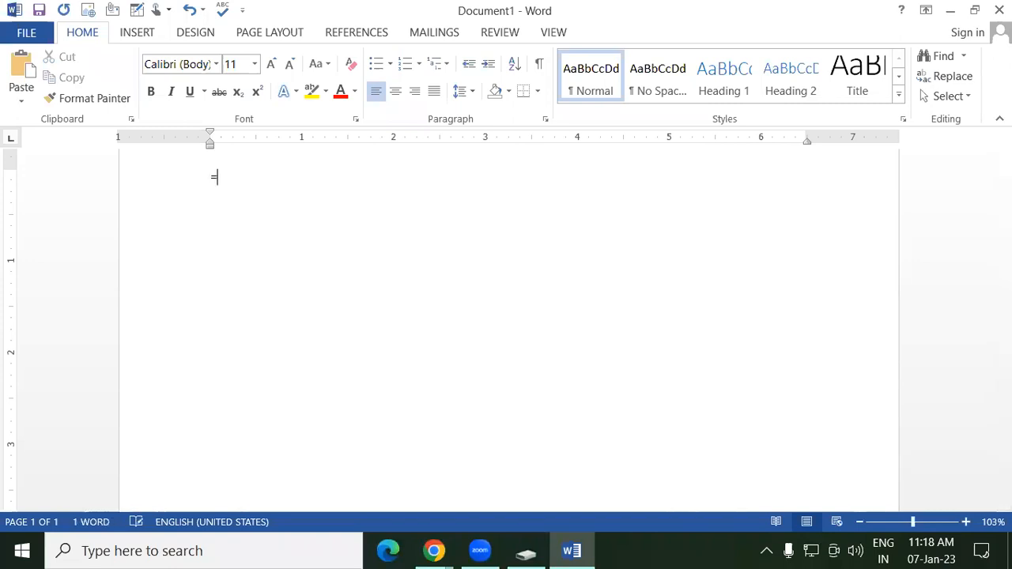
{"action": "type", "text": "lorem()"}
{"action": "key", "text": "Return"}
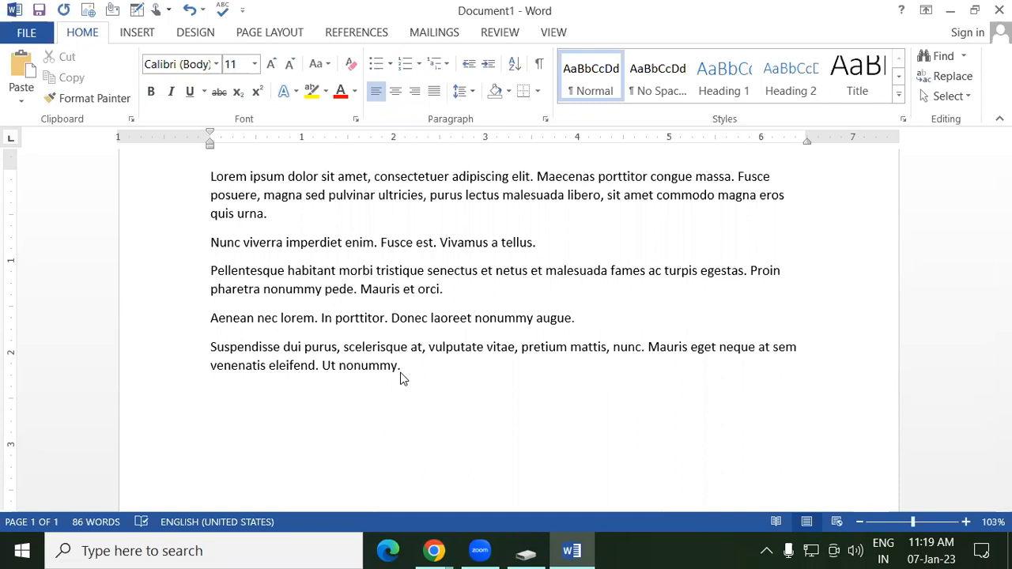
{"action": "type", "text": "=lorem()"}
{"action": "key", "text": "Return"}
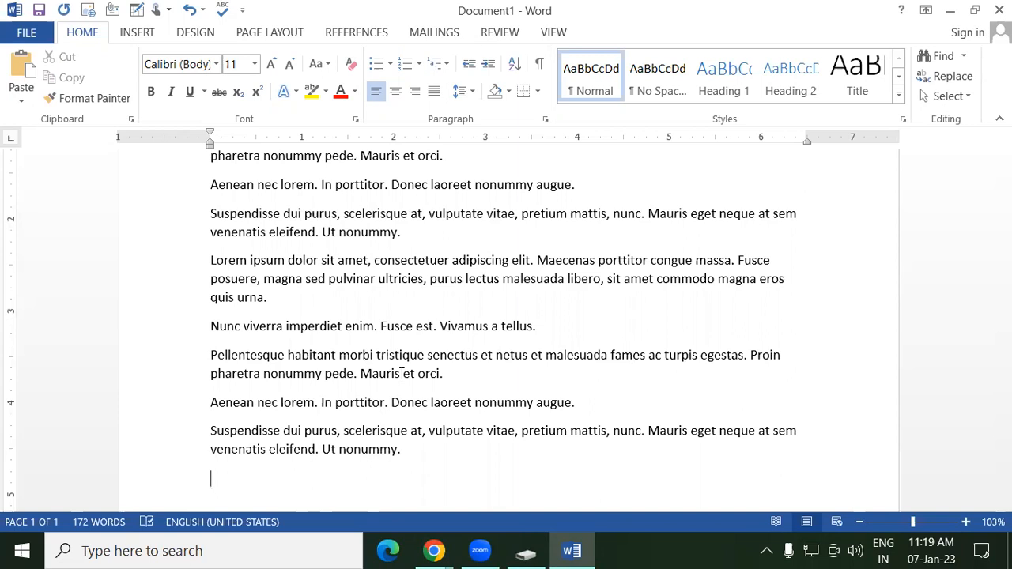
Step: Undo both =lorem() insertions and the preceding deletion, and delete the restored sample paragraphs
{"action": "key", "text": "ctrl+z"}
{"action": "key", "text": "ctrl+z"}
{"action": "key", "text": "ctrl+z"}
{"action": "key", "text": "ctrl+z"}
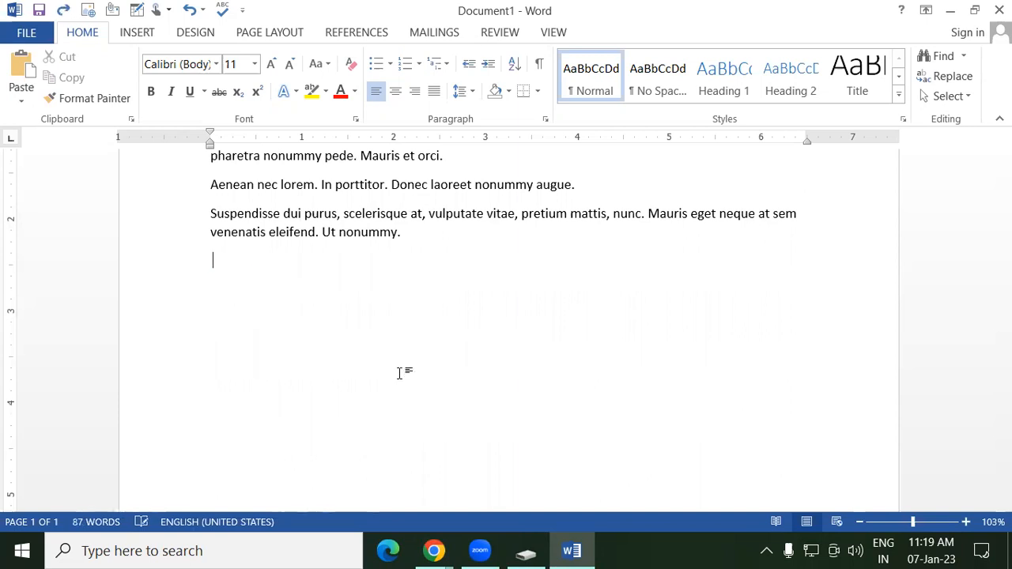
{"action": "key", "text": "ctrl+z"}
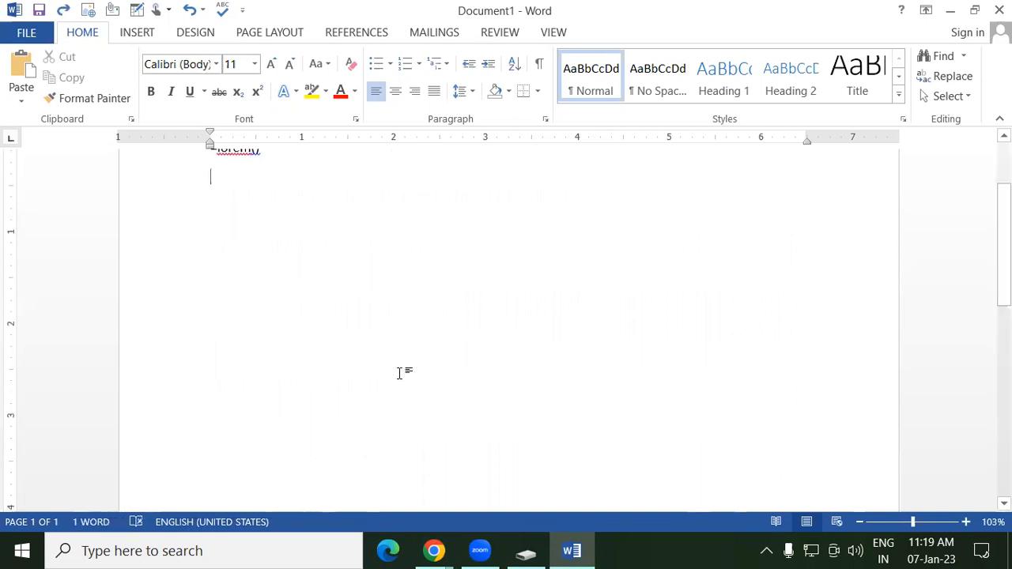
{"action": "key", "text": "ctrl+z"}
{"action": "key", "text": "ctrl+z"}
{"action": "key", "text": "ctrl+z"}
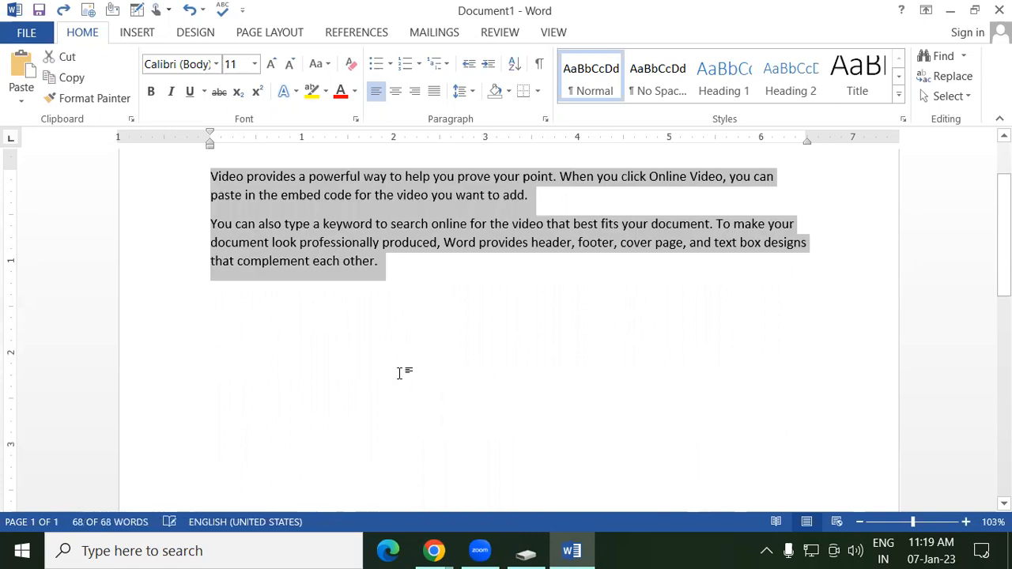
{"action": "key", "text": "Delete"}
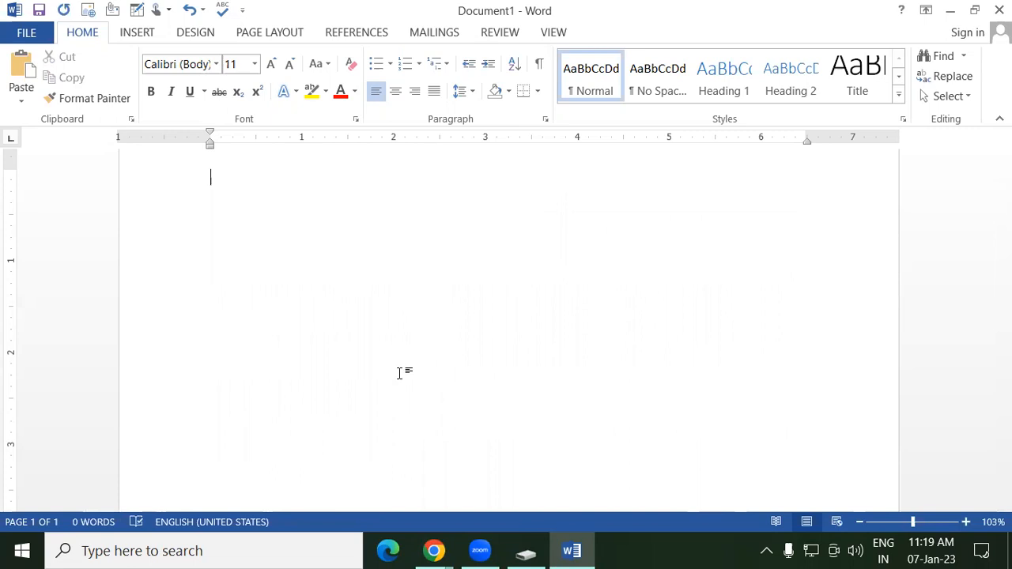
Step: Enter the labels Date and Time on two separate lines of the blank document
{"action": "type", "text": "Dat"}
{"action": "type", "text": "e"}
{"action": "type", "text": "time"}
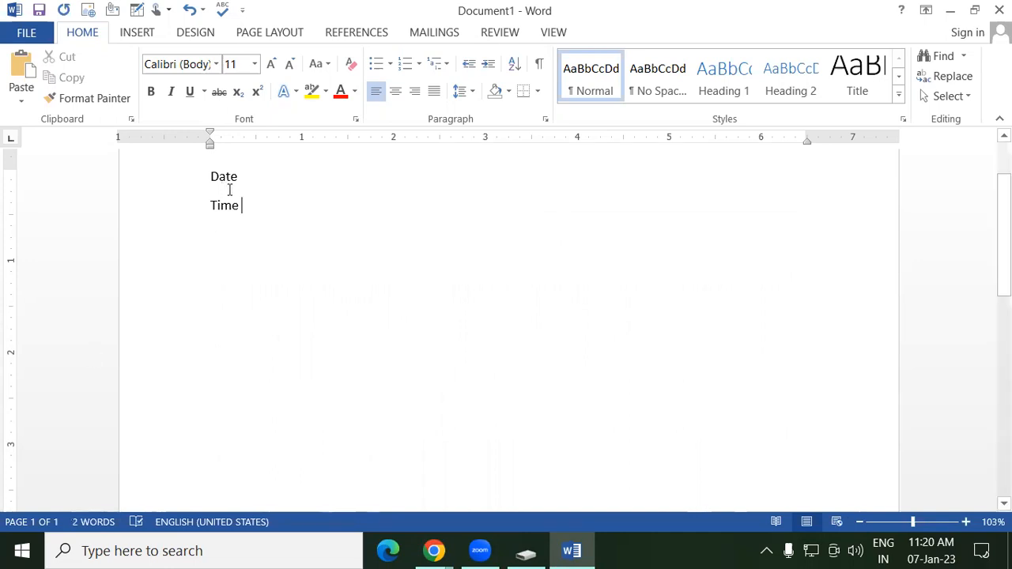
Step: Insert the current date after the Date label in the 07-Jan-23 format
{"action": "left_click", "coordinate": [249, 170]}
{"action": "left_click", "coordinate": [248, 204]}
{"action": "left_click", "coordinate": [245, 176]}
{"action": "left_click", "coordinate": [245, 207]}
{"action": "left_click", "coordinate": [248, 174]}
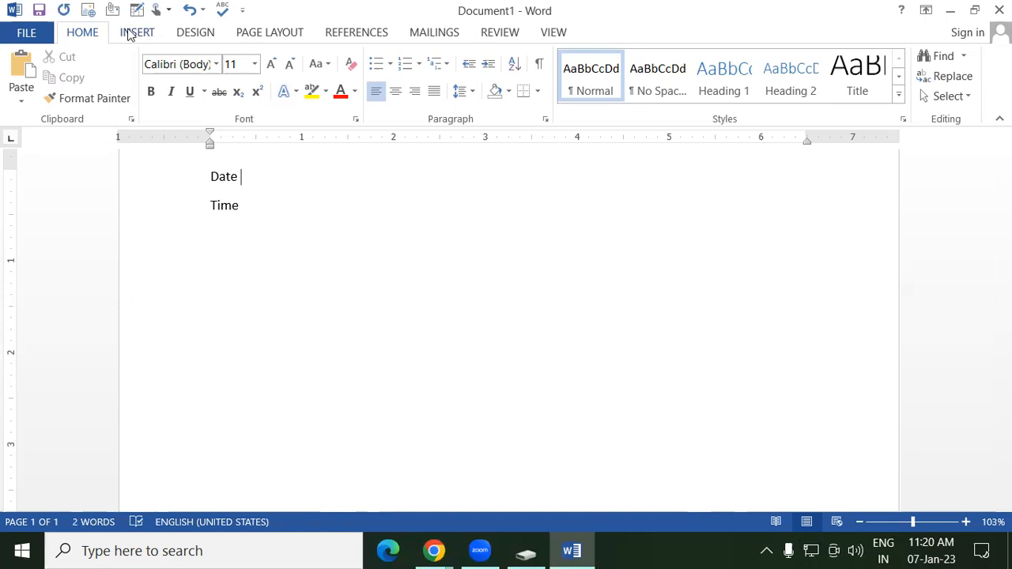
{"action": "left_click", "coordinate": [138, 38]}
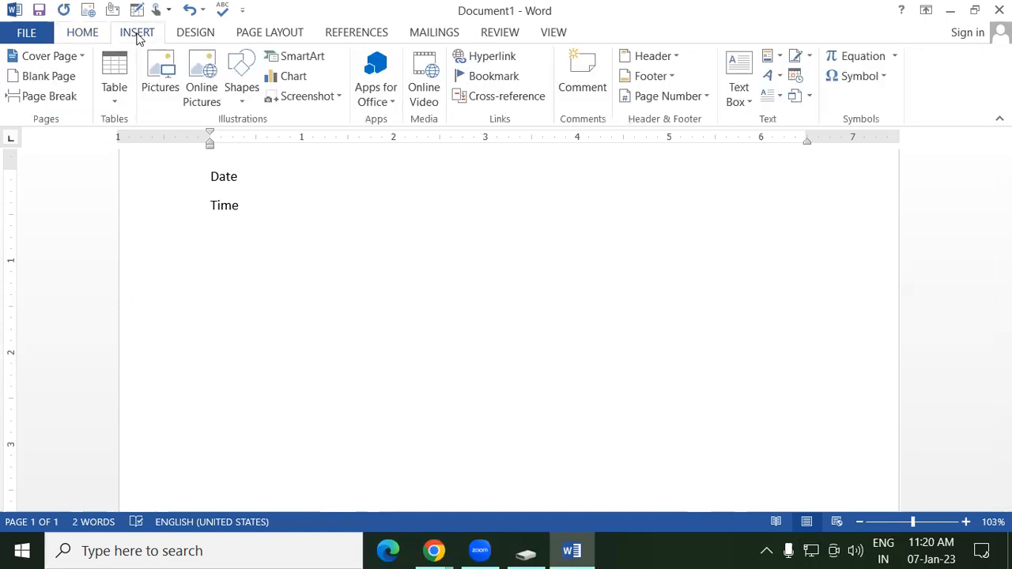
{"action": "left_click", "coordinate": [797, 82]}
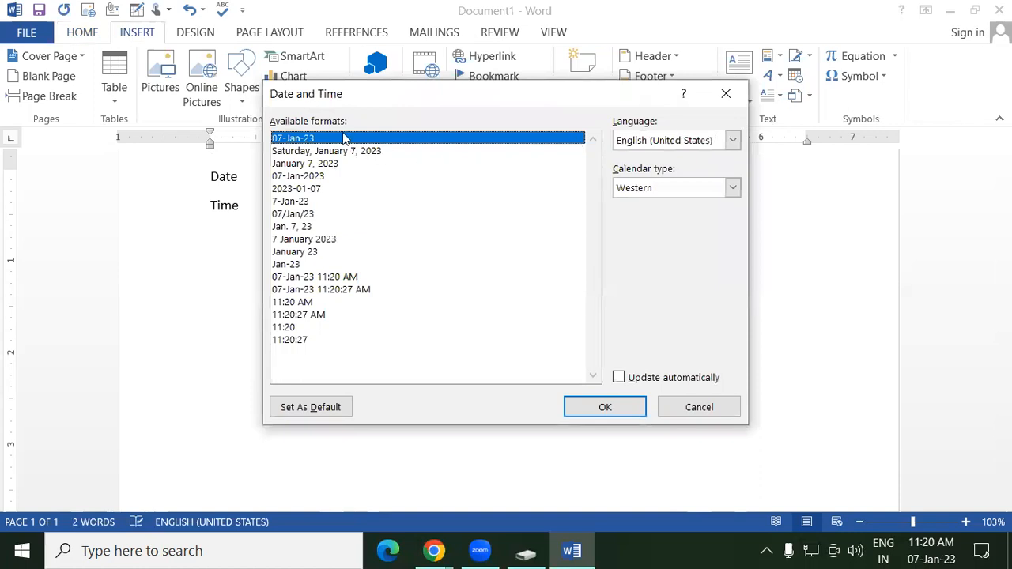
{"action": "left_click", "coordinate": [610, 408]}
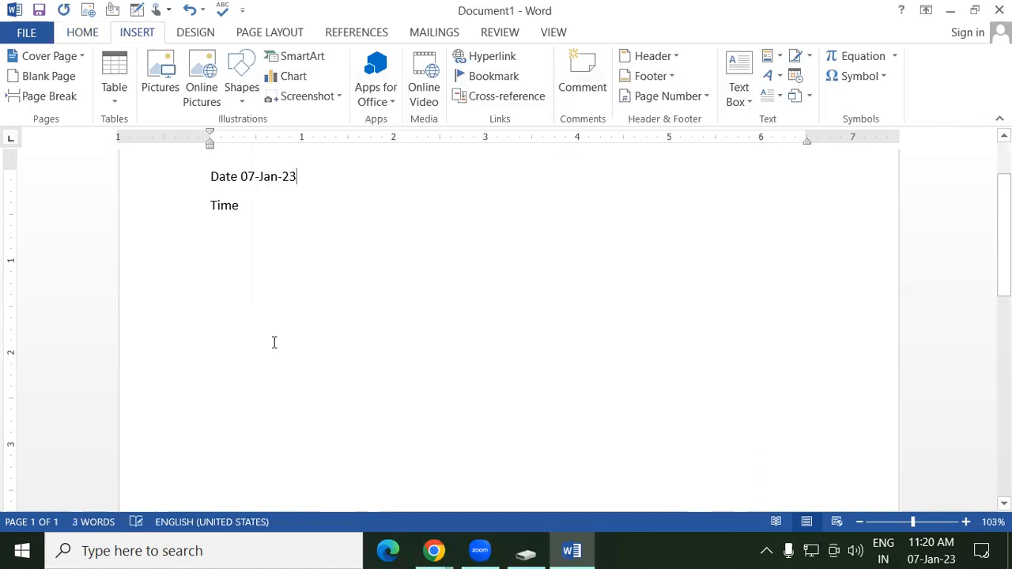
Step: Insert the current time after the Time label in the 24-hour format with seconds
{"action": "left_click", "coordinate": [253, 213]}
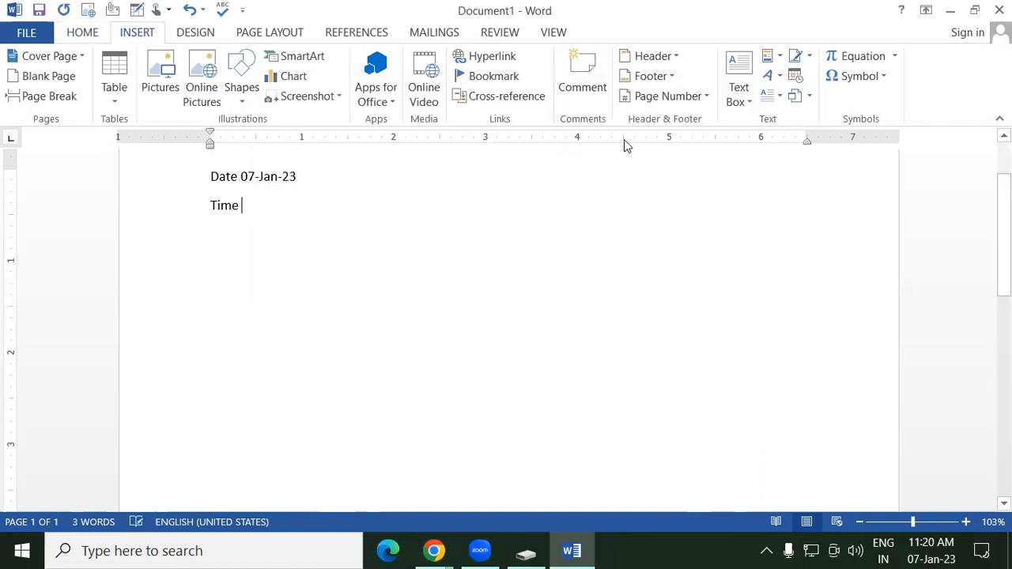
{"action": "left_click", "coordinate": [795, 77]}
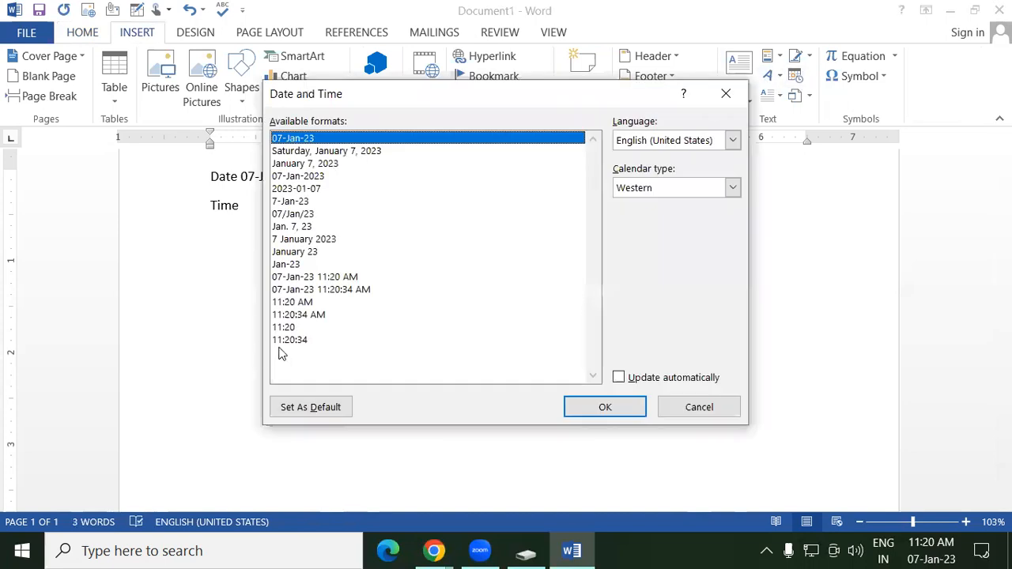
{"action": "left_click", "coordinate": [304, 341]}
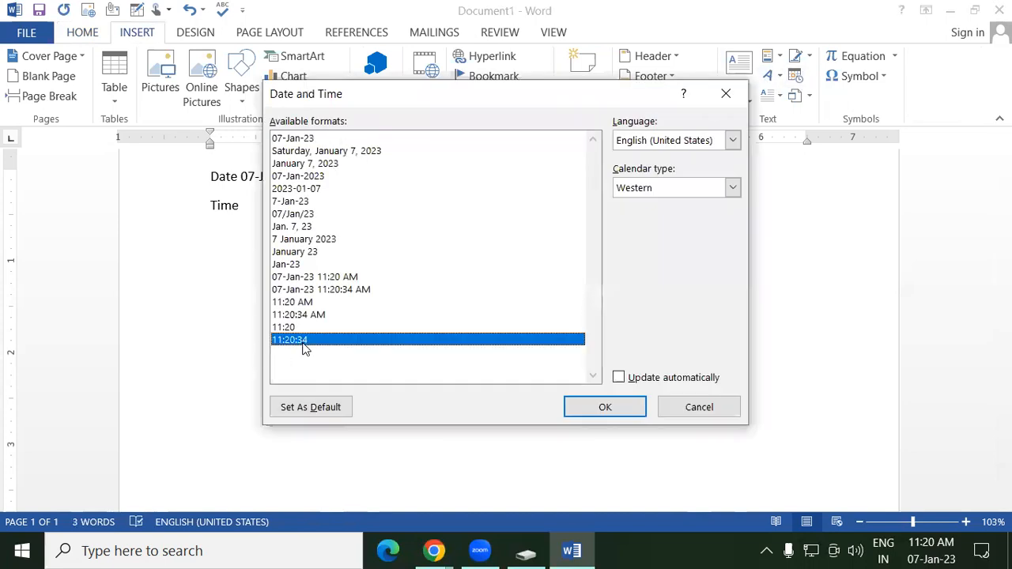
{"action": "left_click", "coordinate": [606, 408]}
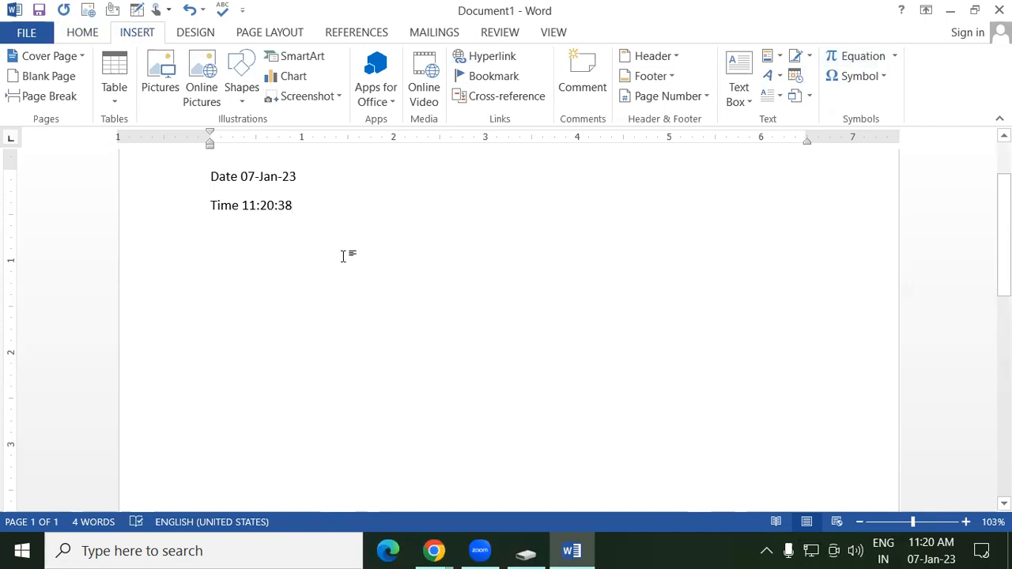
Step: Insert the current date and the current time as fields on two new lines below, without using the Date and Time dialog
{"action": "key", "text": "Return"}
{"action": "key", "text": "alt+shift+d"}
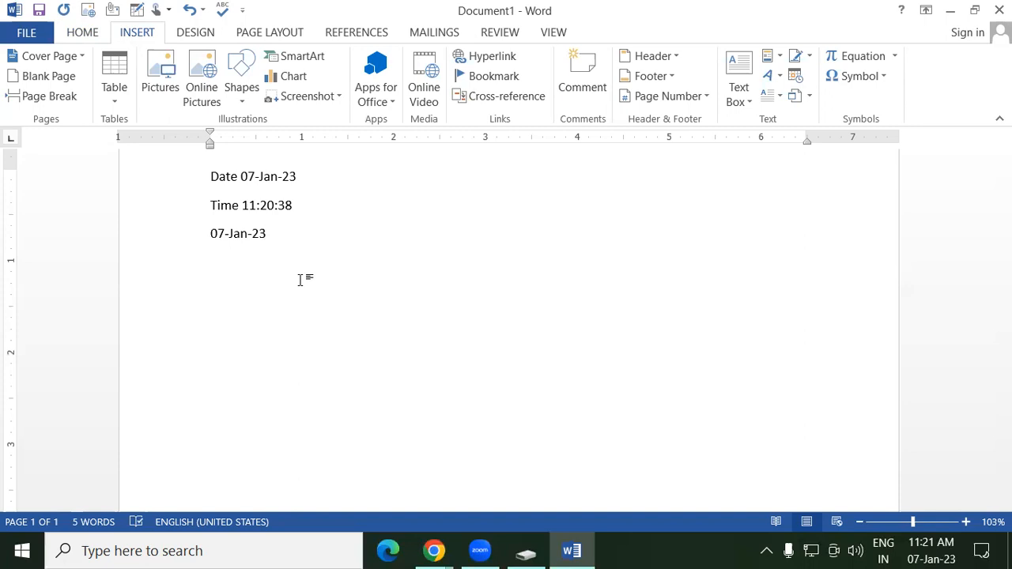
{"action": "key", "text": "Return"}
{"action": "key", "text": "alt+shift+t"}
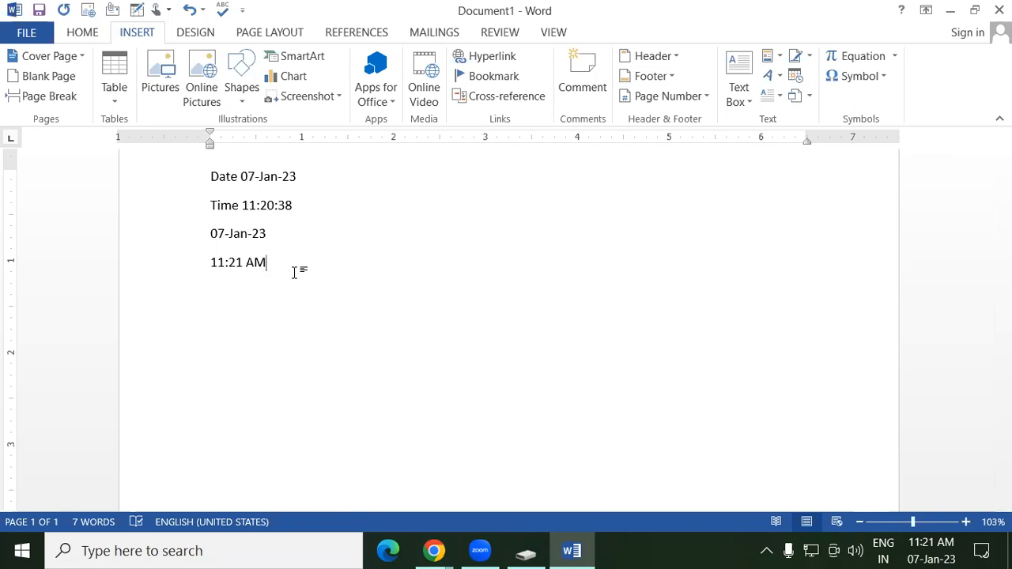
Step: Delete all the date and time lines so the document is blank
{"action": "key", "text": "BackSpace"}
{"action": "key", "text": "BackSpace"}
{"action": "key", "text": "BackSpace"}
{"action": "key", "text": "BackSpace"}
{"action": "key", "text": "BackSpace"}
{"action": "key", "text": "BackSpace"}
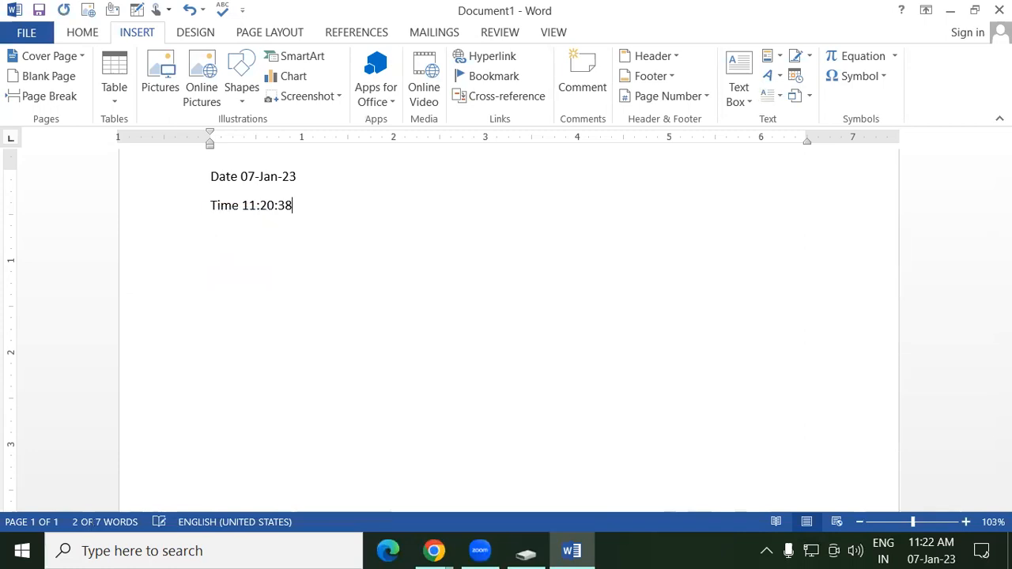
{"action": "key", "text": "BackSpace"}
{"action": "key", "text": "BackSpace"}
{"action": "key", "text": "BackSpace"}
{"action": "key", "text": "BackSpace"}
{"action": "key", "text": "BackSpace"}
{"action": "key", "text": "BackSpace"}
{"action": "key", "text": "BackSpace"}
{"action": "key", "text": "BackSpace"}
{"action": "key", "text": "BackSpace"}
{"action": "key", "text": "BackSpace"}
{"action": "key", "text": "BackSpace"}
{"action": "key", "text": "BackSpace"}
{"action": "key", "text": "BackSpace"}
{"action": "key", "text": "BackSpace"}
{"action": "key", "text": "BackSpace"}
{"action": "key", "text": "BackSpace"}
{"action": "key", "text": "BackSpace"}
{"action": "key", "text": "BackSpace"}
{"action": "key", "text": "BackSpace"}
{"action": "key", "text": "BackSpace"}
{"action": "key", "text": "BackSpace"}
{"action": "key", "text": "BackSpace"}
{"action": "key", "text": "BackSpace"}
{"action": "key", "text": "BackSpace"}
{"action": "key", "text": "BackSpace"}
{"action": "key", "text": "BackSpace"}
{"action": "key", "text": "BackSpace"}
{"action": "key", "text": "BackSpace"}
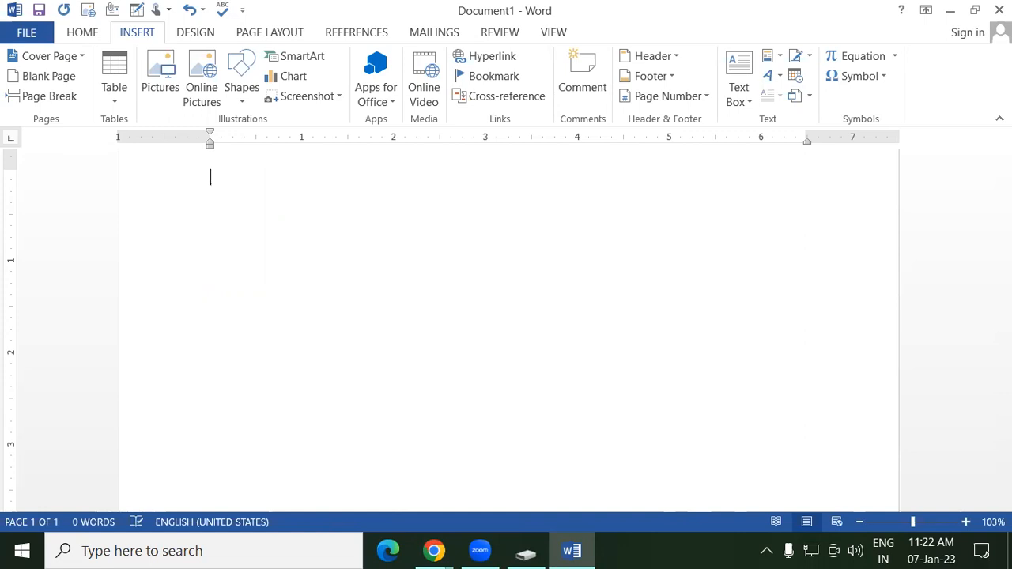
Step: Create a one-row, five-column table from a text line of plus signs separated by runs of hyphens
{"action": "left_click", "coordinate": [110, 100]}
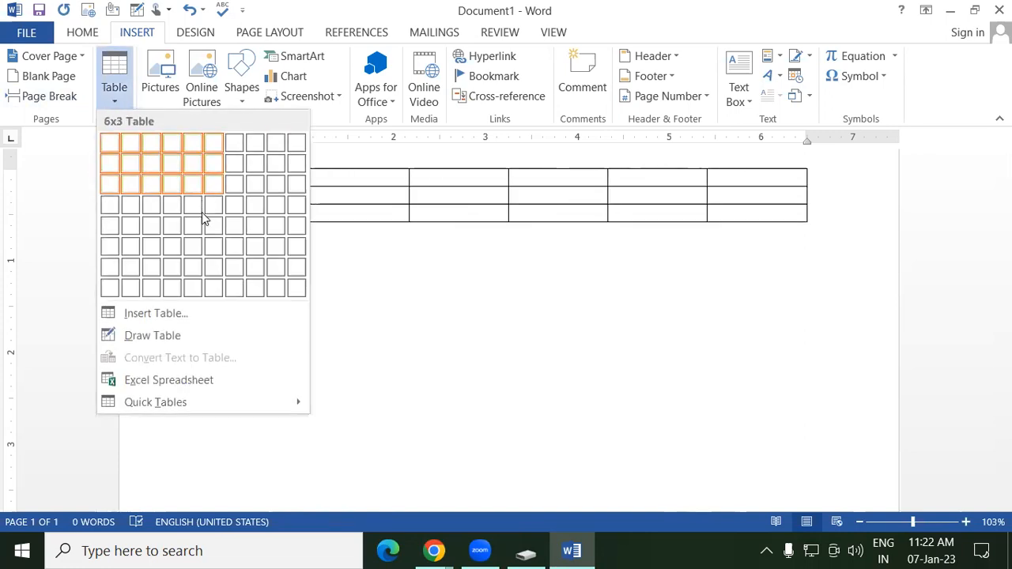
{"action": "left_click", "coordinate": [290, 205]}
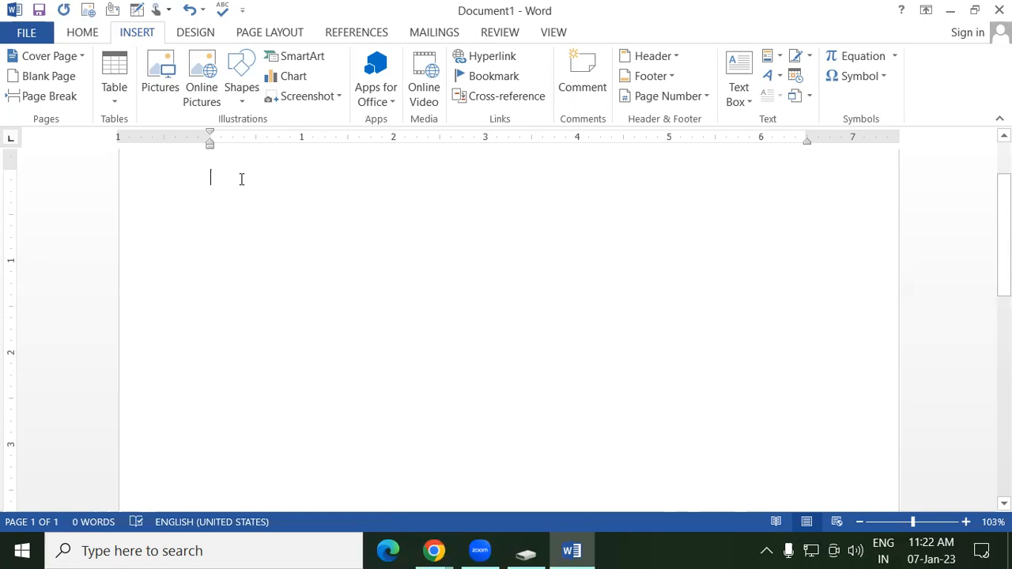
{"action": "type", "text": "+-----------------+-----------------"}
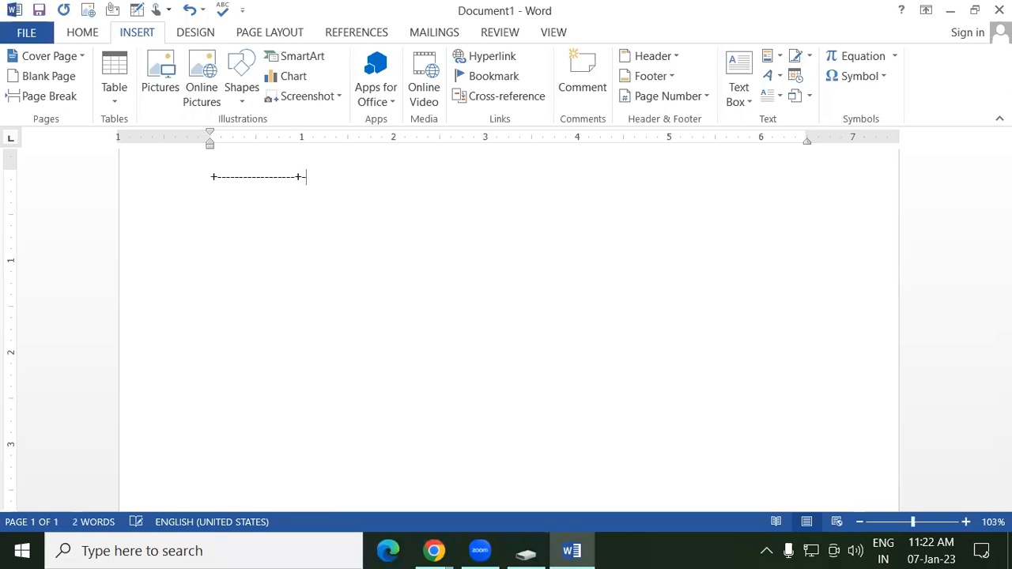
{"action": "type", "text": "------+-----------------------+-----------------------+-"}
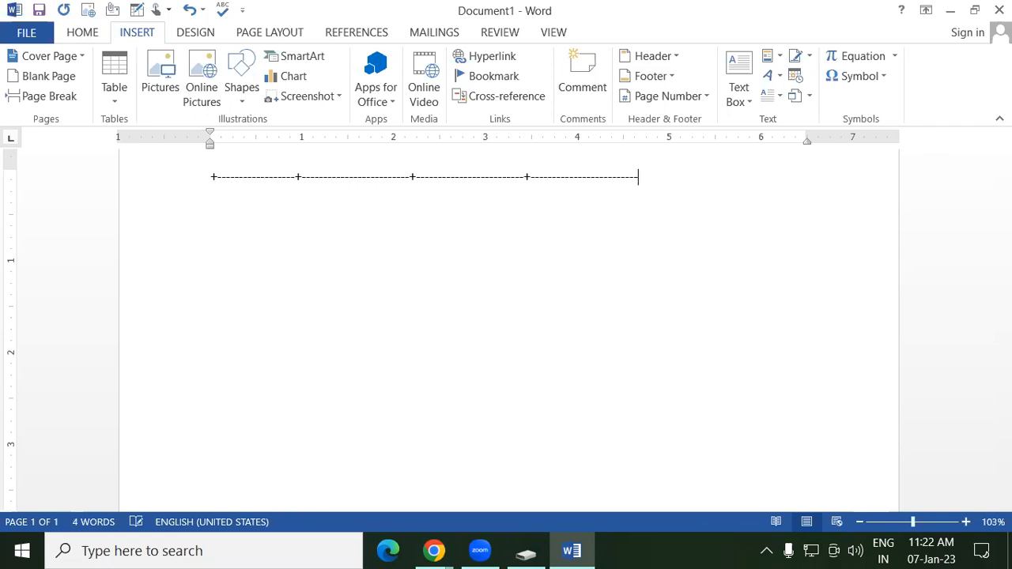
{"action": "type", "text": "--------------------+"}
{"action": "key", "text": "Return"}
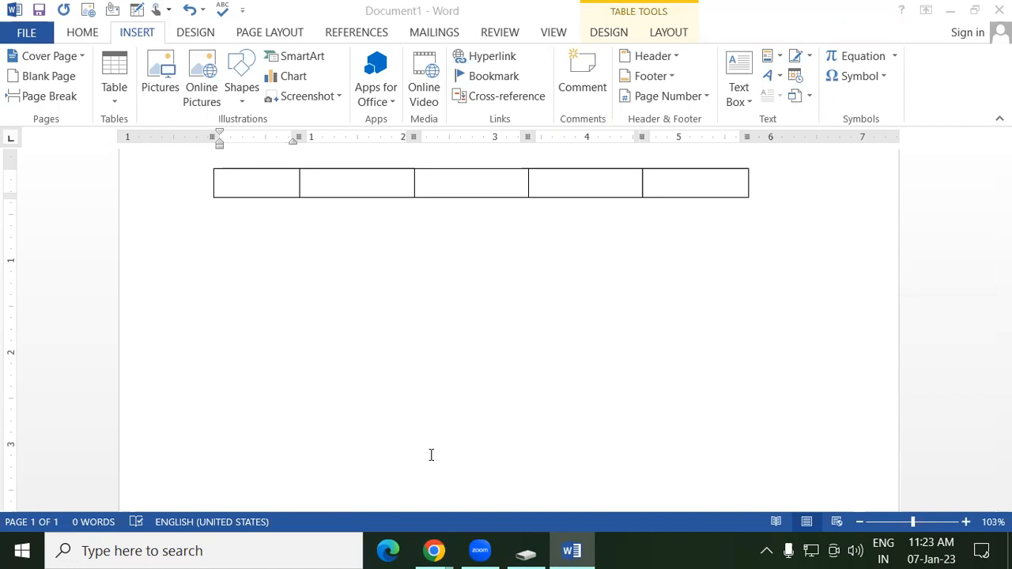
Step: Fill the first four cells of the table row with 1, 5, 4 and 6
{"action": "left_click", "coordinate": [253, 189]}
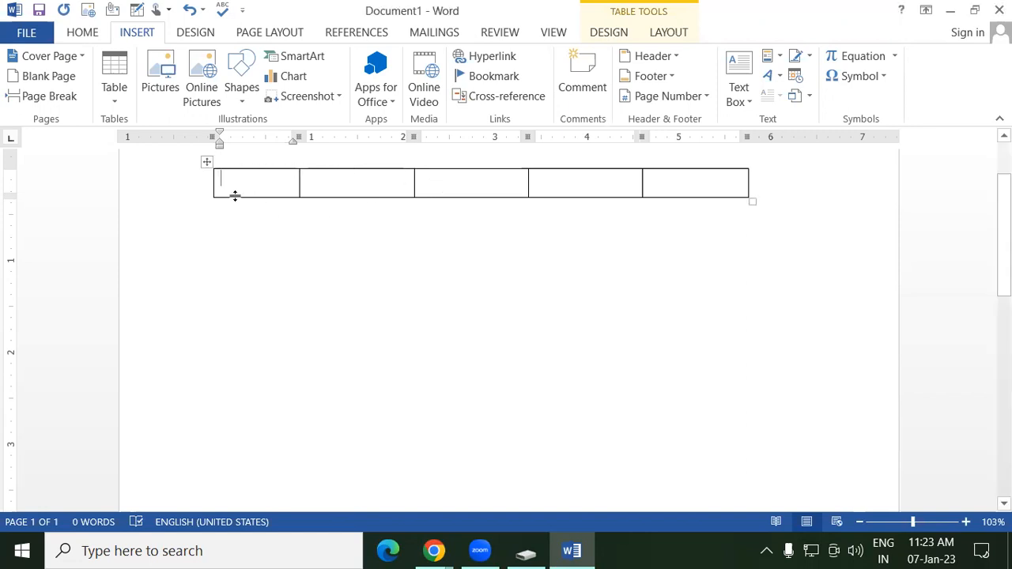
{"action": "type", "text": "1"}
{"action": "key", "text": "Tab"}
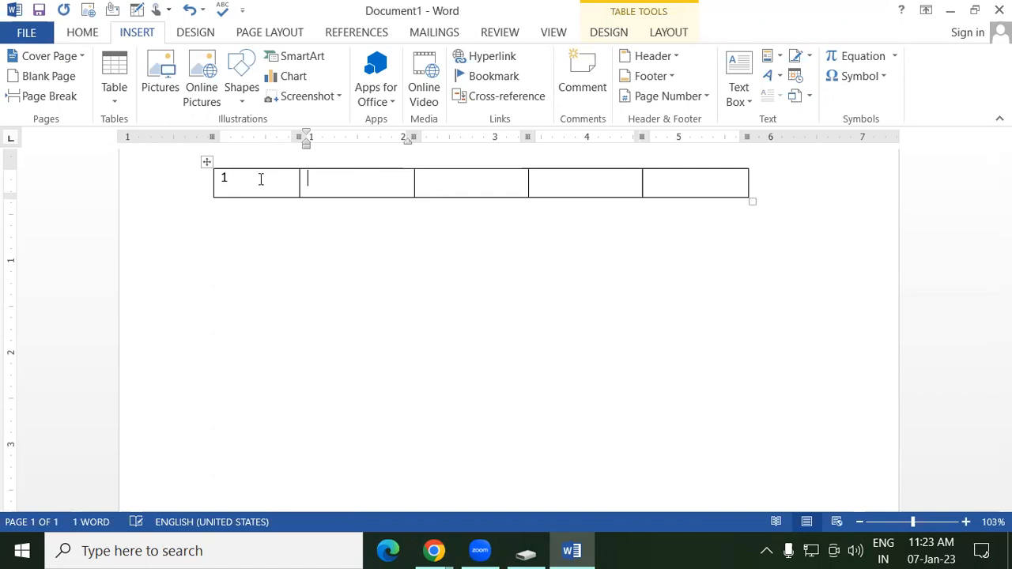
{"action": "type", "text": "5"}
{"action": "key", "text": "Tab"}
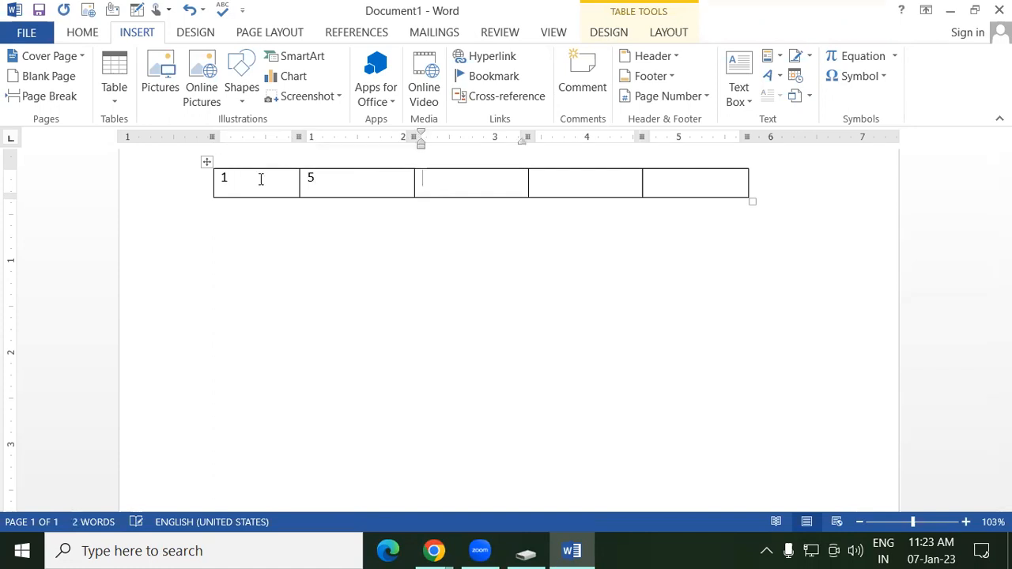
{"action": "type", "text": "4"}
{"action": "key", "text": "Tab"}
{"action": "type", "text": "6"}
{"action": "key", "text": "Tab"}
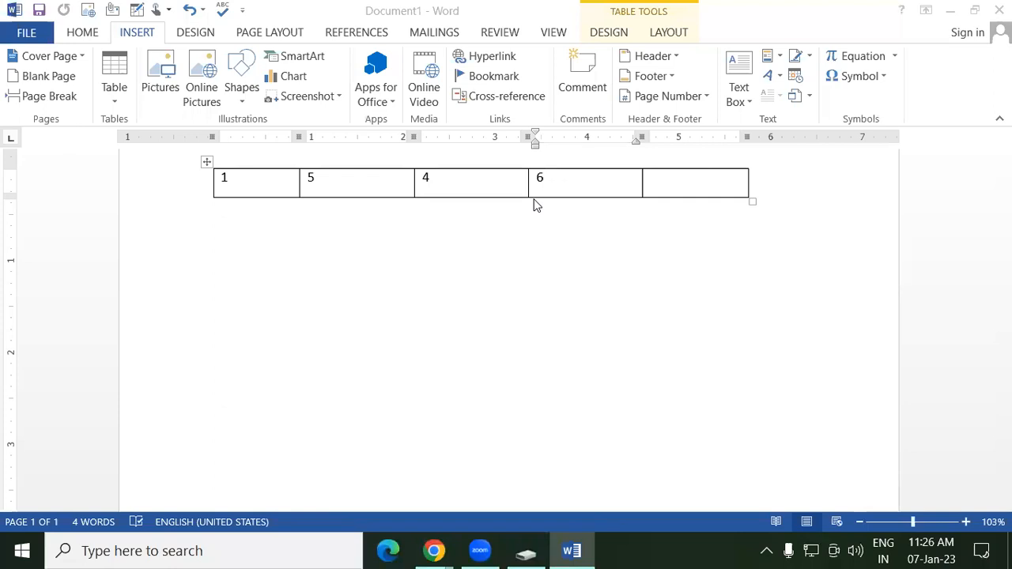
Step: Total the row in its empty last cell with the formula =SUM(LEFT)
{"action": "left_click", "coordinate": [551, 182]}
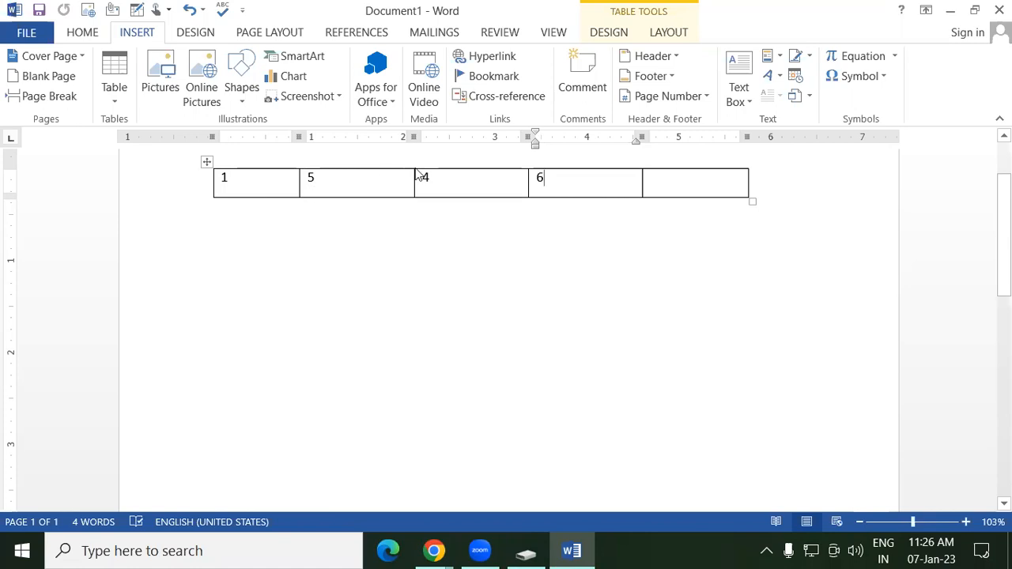
{"action": "left_click", "coordinate": [678, 182]}
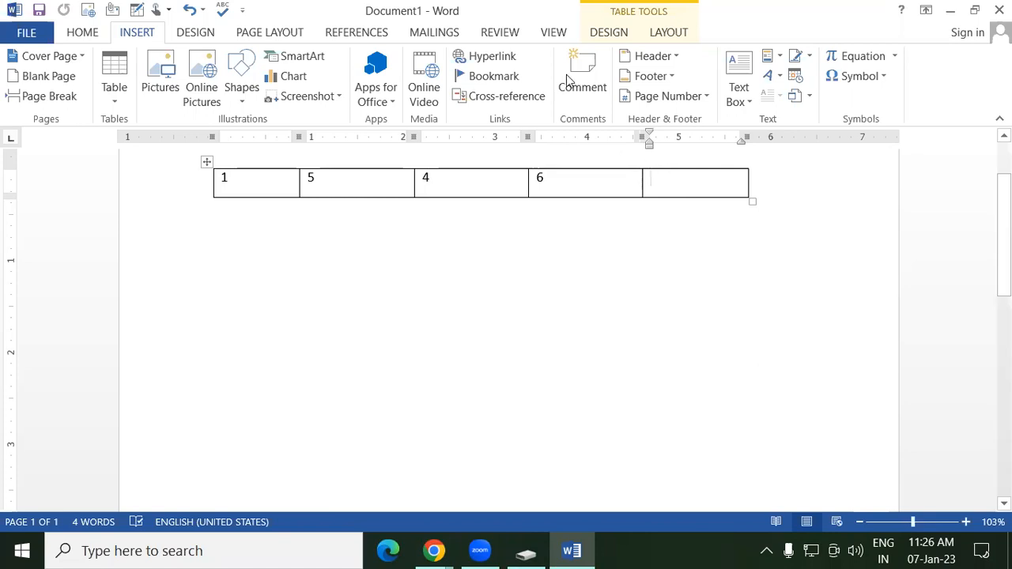
{"action": "left_click", "coordinate": [664, 32]}
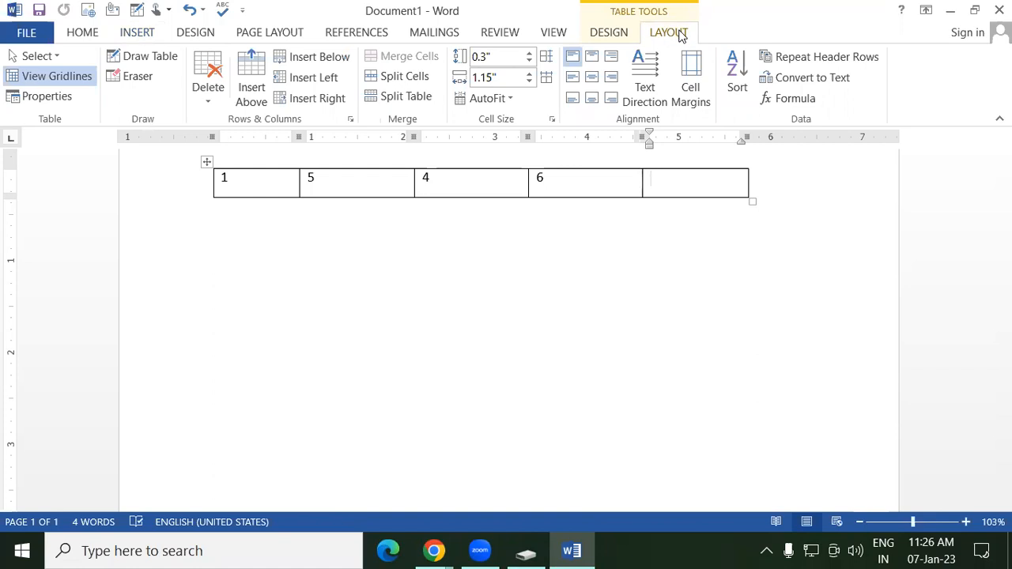
{"action": "left_click", "coordinate": [795, 99]}
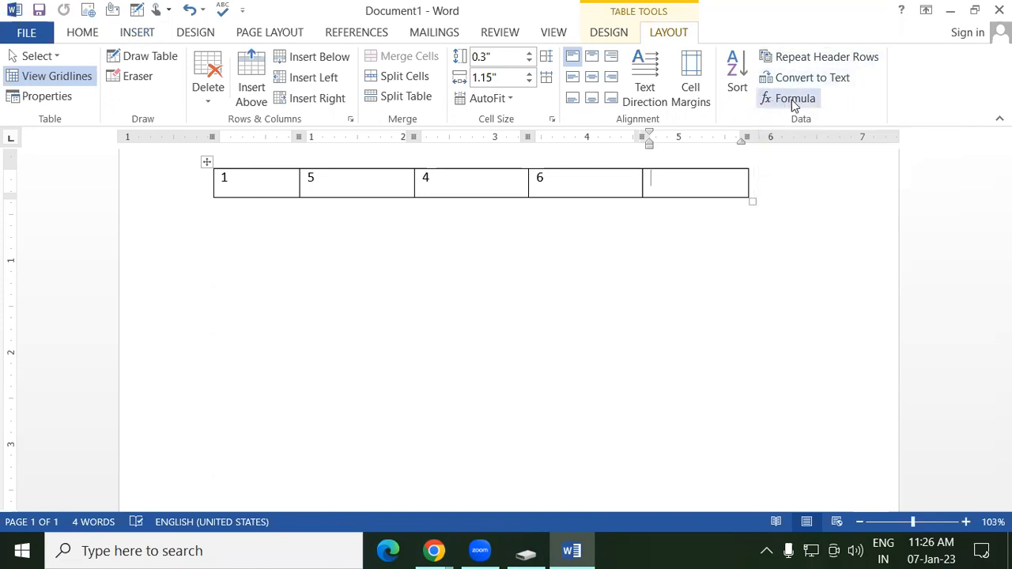
{"action": "left_click", "coordinate": [795, 101]}
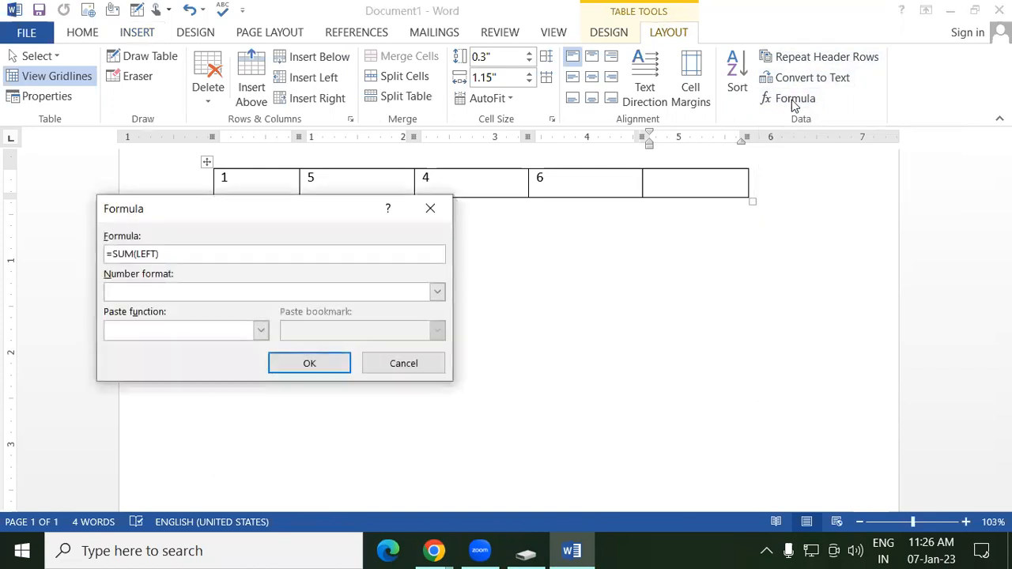
{"action": "left_click_drag", "start_coordinate": [213, 213], "coordinate": [262, 119]}
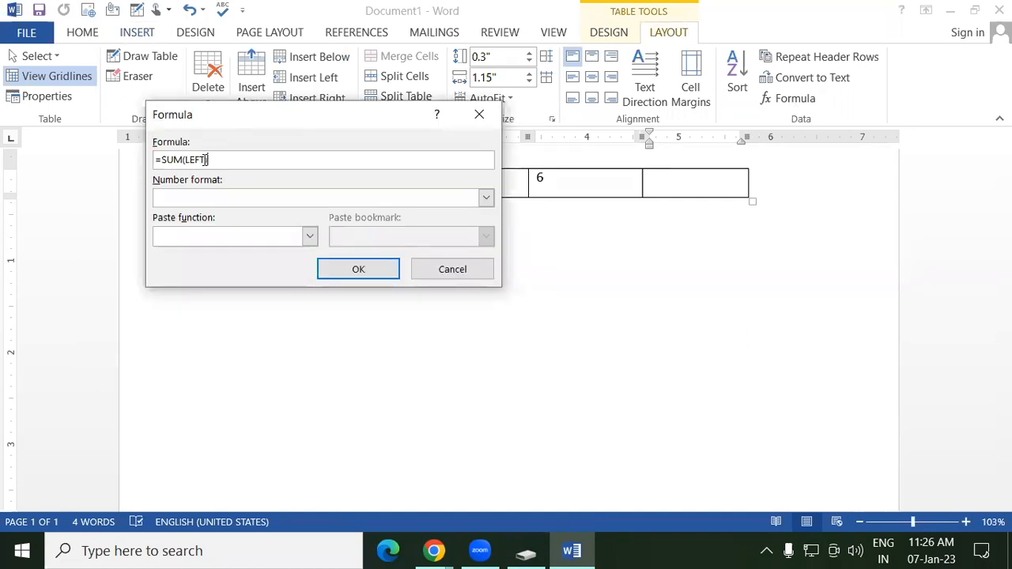
{"action": "left_click", "coordinate": [358, 269]}
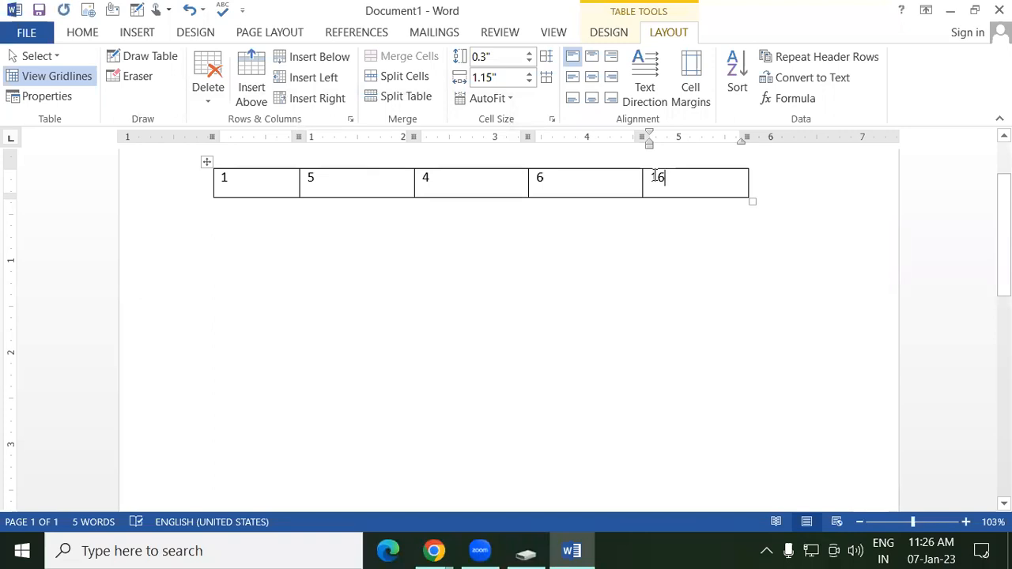
Step: Extend the table with four empty rows below the first row
{"action": "key", "text": "Tab"}
{"action": "key", "text": "Tab"}
{"action": "key", "text": "Tab"}
{"action": "key", "text": "Tab"}
{"action": "key", "text": "Tab"}
{"action": "key", "text": "Tab"}
{"action": "key", "text": "Tab"}
{"action": "key", "text": "Tab"}
{"action": "key", "text": "Tab"}
{"action": "key", "text": "Tab"}
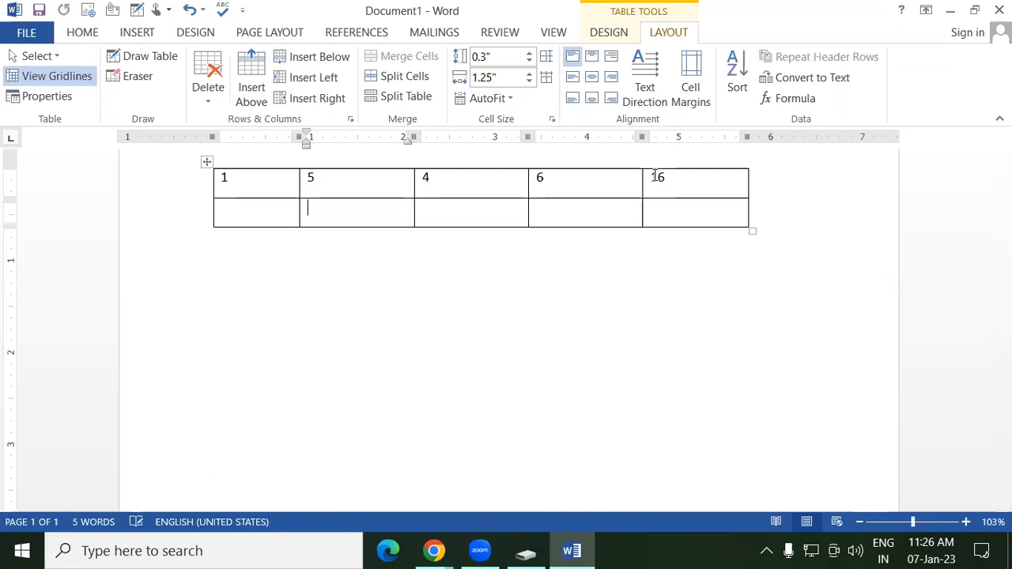
{"action": "key", "text": "Tab"}
{"action": "key", "text": "Tab"}
{"action": "key", "text": "Tab"}
{"action": "key", "text": "Tab"}
{"action": "key", "text": "Tab"}
{"action": "key", "text": "Tab"}
{"action": "key", "text": "Tab"}
{"action": "key", "text": "Tab"}
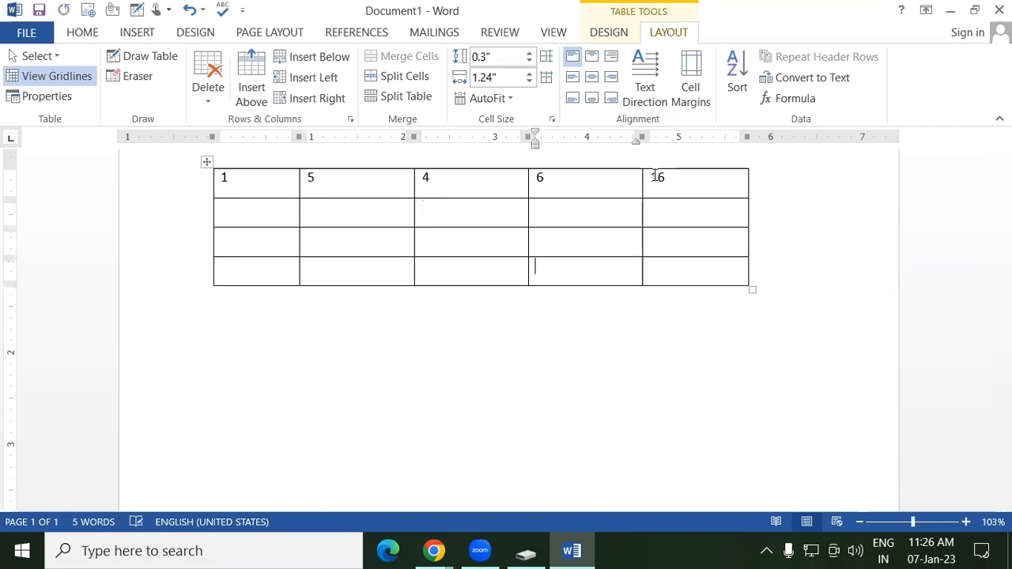
Step: Enter 2, 4, 6 and 9 down the first column, starting in the second row
{"action": "left_click", "coordinate": [237, 209]}
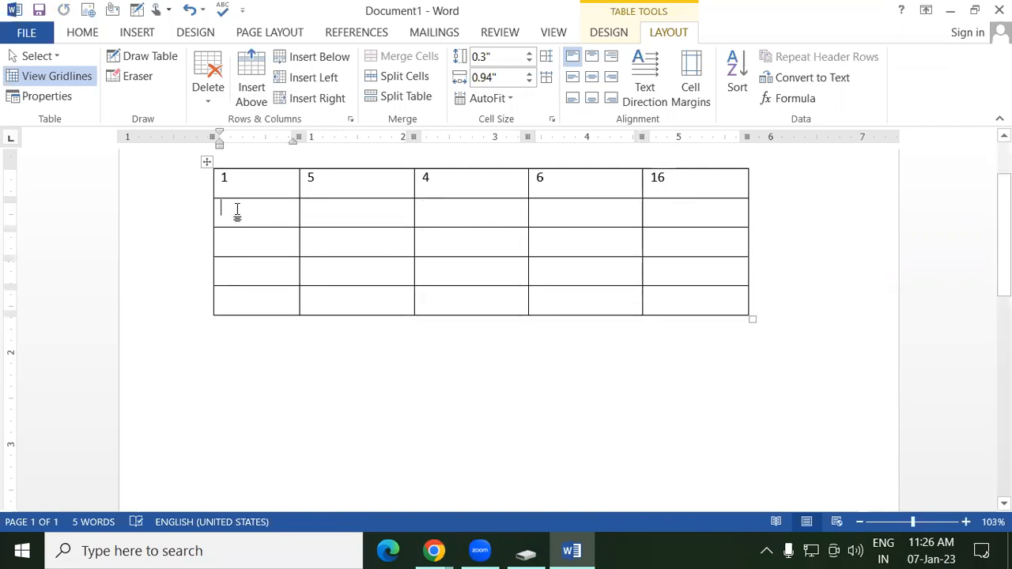
{"action": "type", "text": "2"}
{"action": "key", "text": "Down"}
{"action": "type", "text": "4"}
{"action": "key", "text": "Down"}
{"action": "type", "text": "6"}
{"action": "key", "text": "Down"}
{"action": "type", "text": "9"}
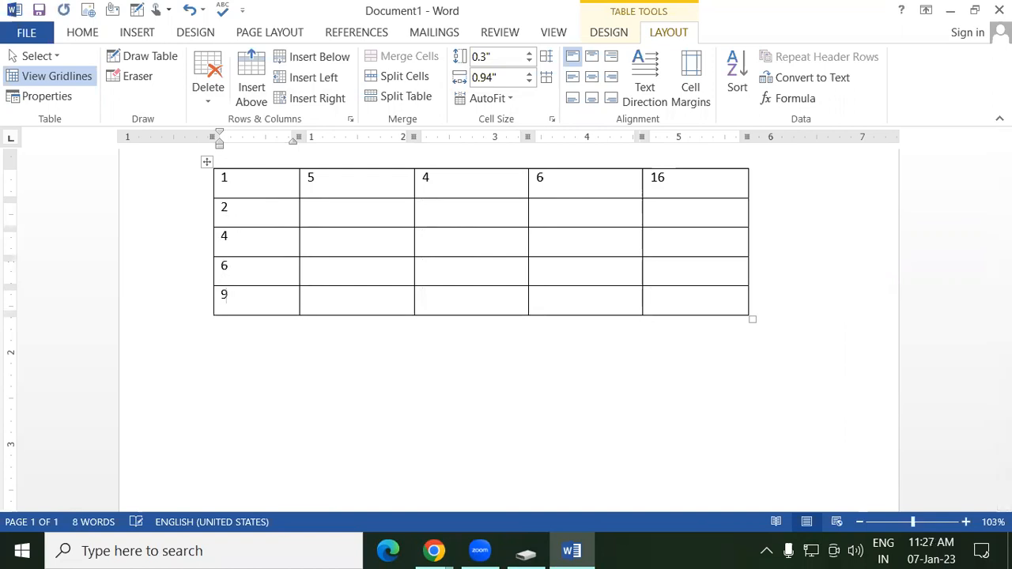
Step: Add an empty row at the end of the table, below the 9 in the first column
{"action": "key", "text": "Tab"}
{"action": "key", "text": "Tab"}
{"action": "key", "text": "Tab"}
{"action": "key", "text": "Tab"}
{"action": "key", "text": "Tab"}
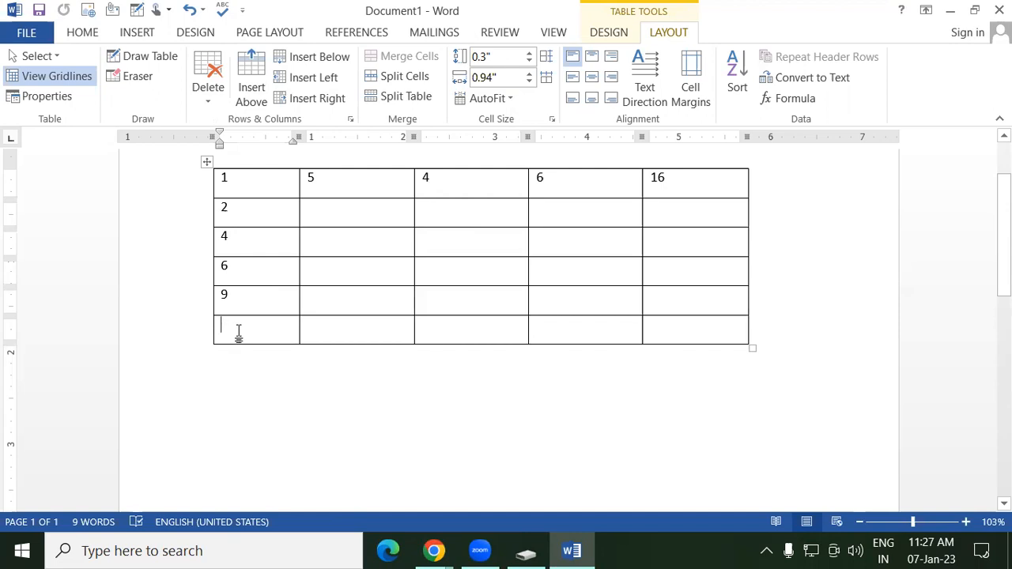
Step: Total the first column in its empty last cell with the formula =SUM(ABOVE)
{"action": "left_click", "coordinate": [788, 102]}
{"action": "left_click_drag", "start_coordinate": [291, 126], "coordinate": [657, 119]}
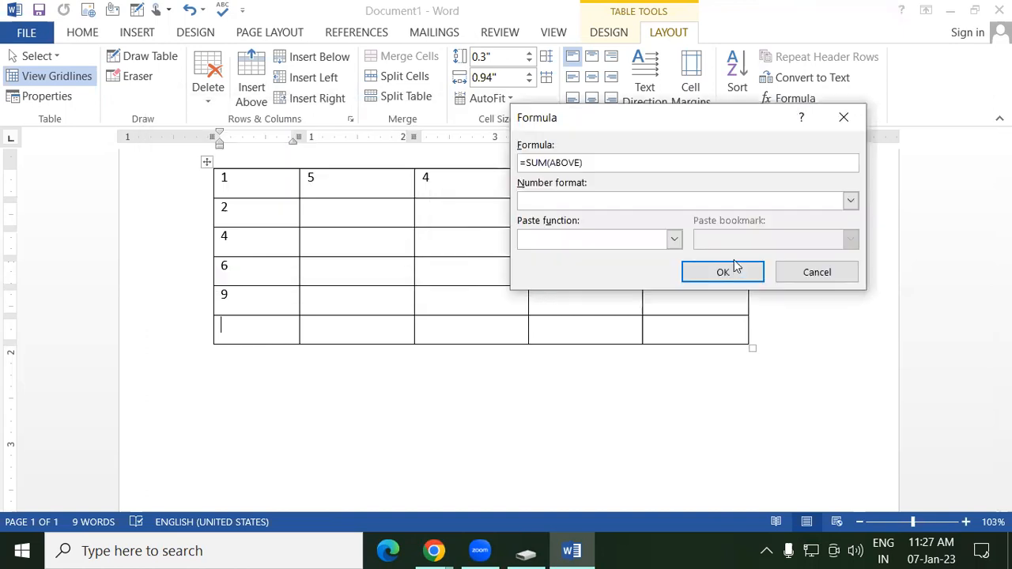
{"action": "left_click", "coordinate": [732, 270]}
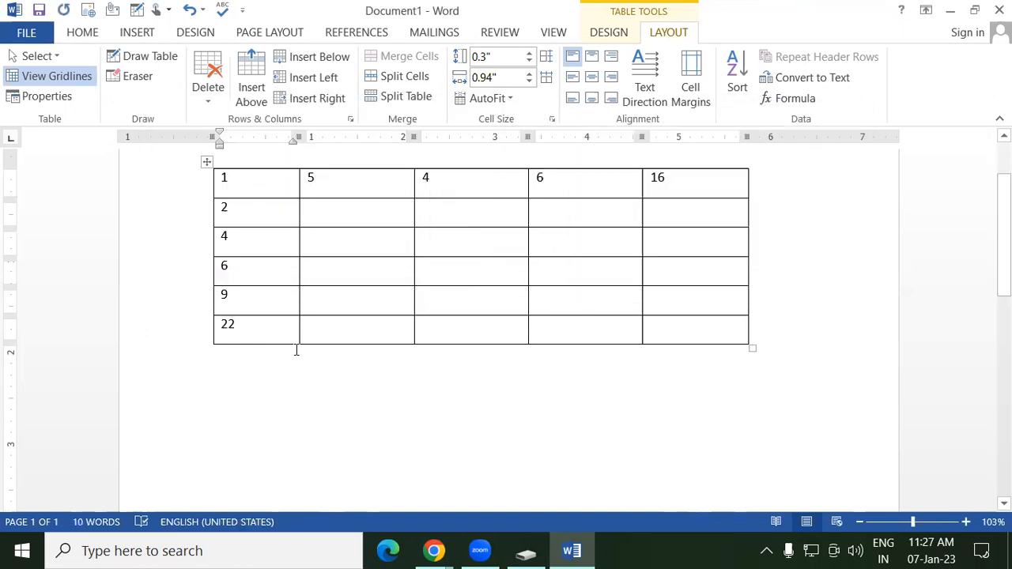
Step: Clear the first column's total and insert it again as a Quick Parts Formula field with =SUM(ABOVE)
{"action": "double_click", "coordinate": [255, 326]}
{"action": "key", "text": "BackSpace"}
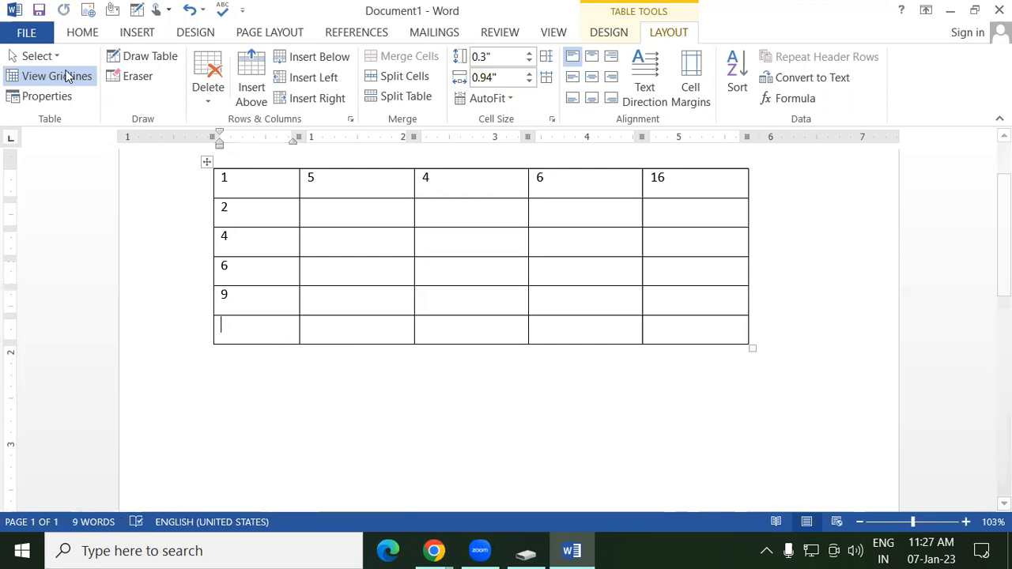
{"action": "left_click", "coordinate": [136, 33]}
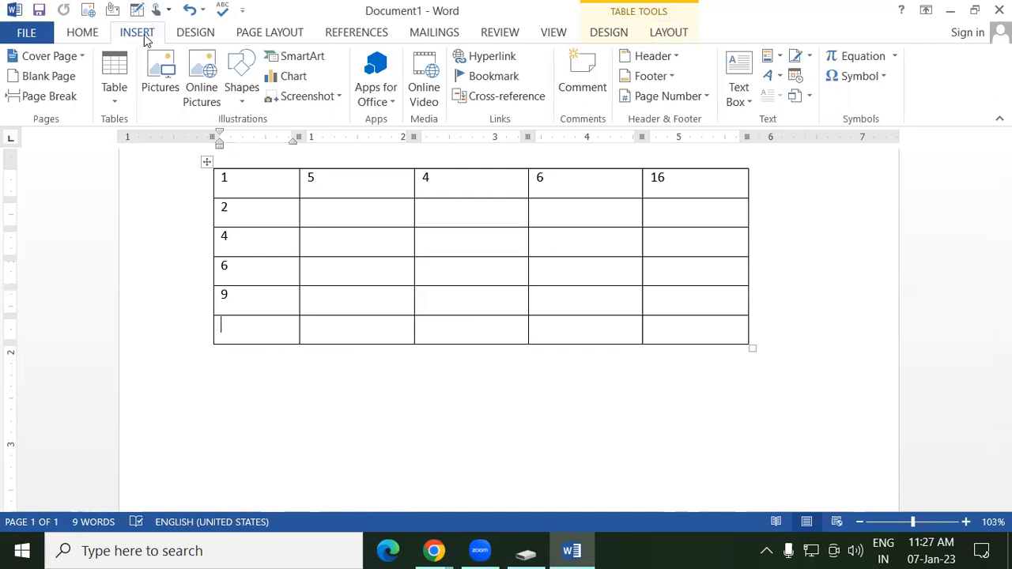
{"action": "left_click", "coordinate": [779, 57]}
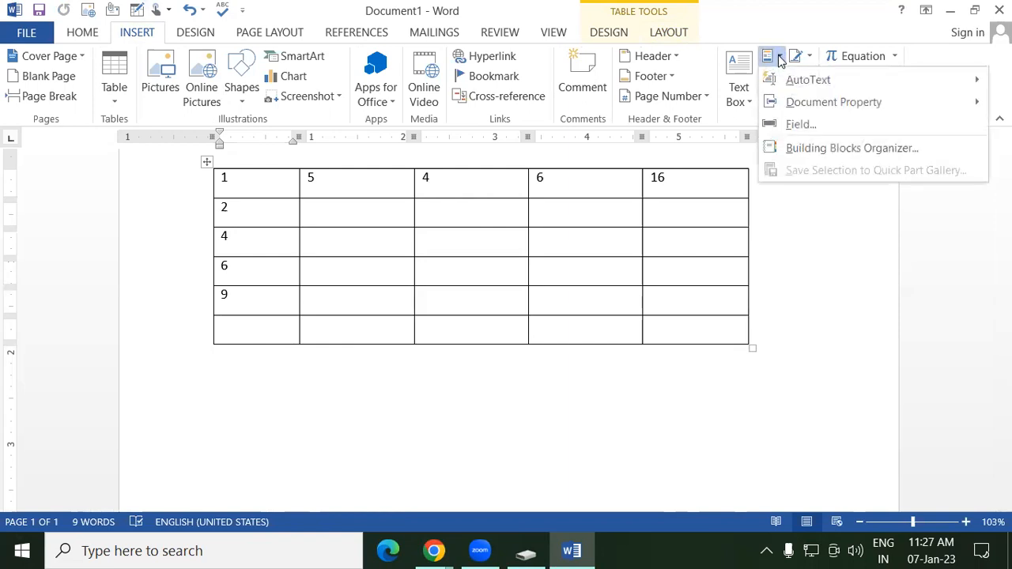
{"action": "left_click", "coordinate": [806, 125]}
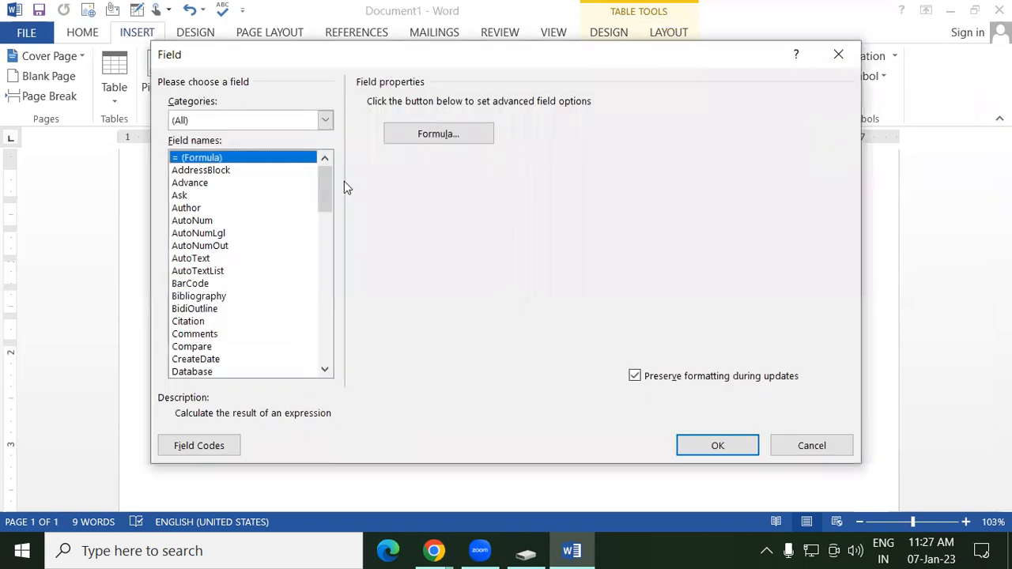
{"action": "left_click", "coordinate": [480, 139]}
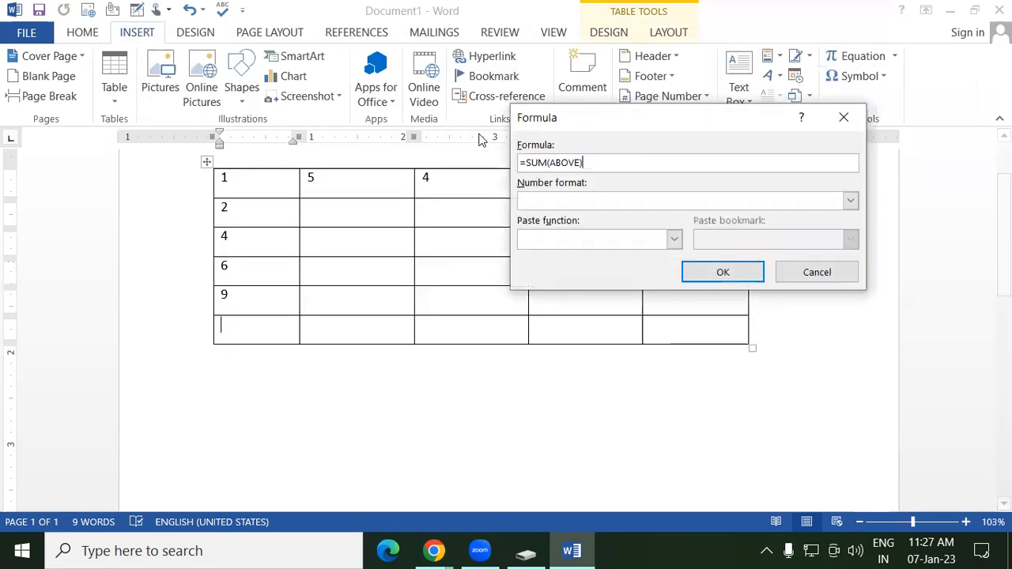
{"action": "left_click", "coordinate": [738, 275]}
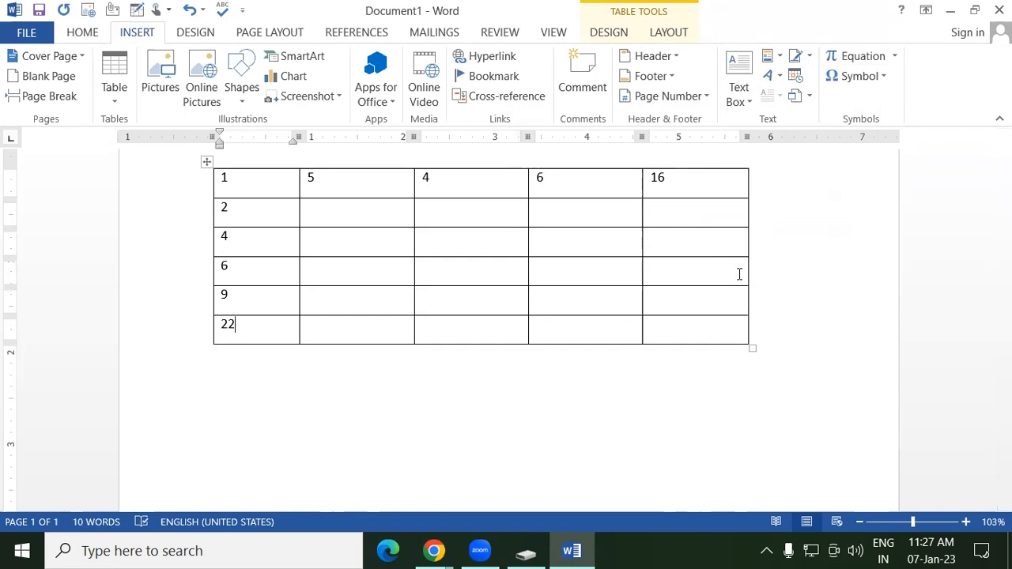
Step: Replace the first row's total with a manually written field code =sum(left) and update the field
{"action": "left_click_drag", "start_coordinate": [666, 178], "coordinate": [648, 179]}
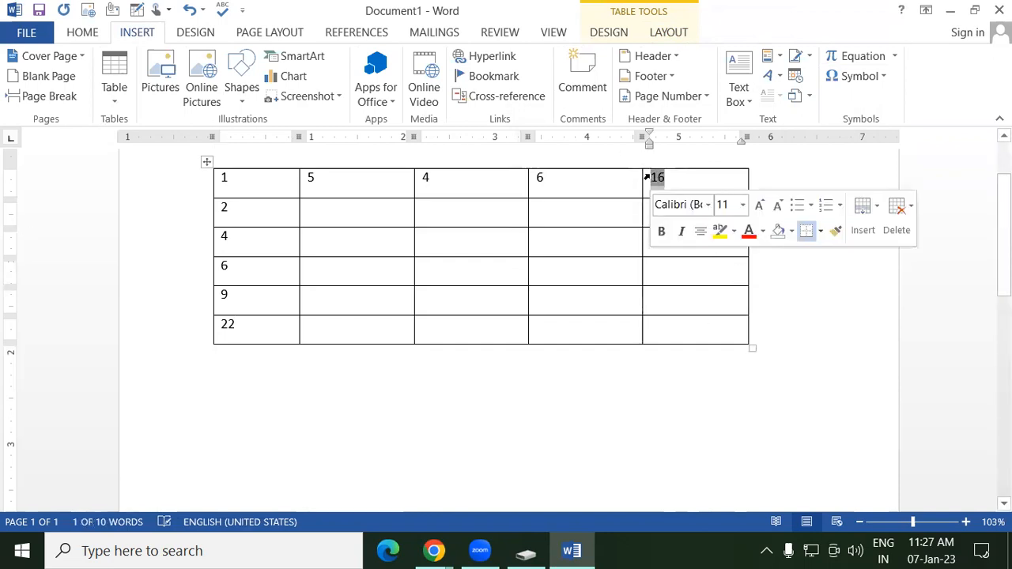
{"action": "key", "text": "Delete"}
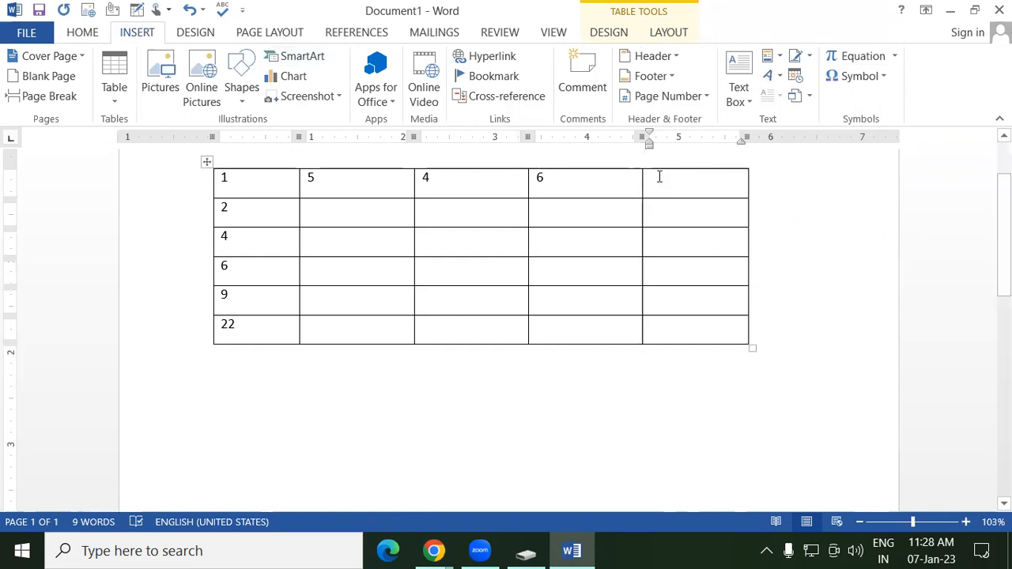
{"action": "key", "text": "ctrl+F9"}
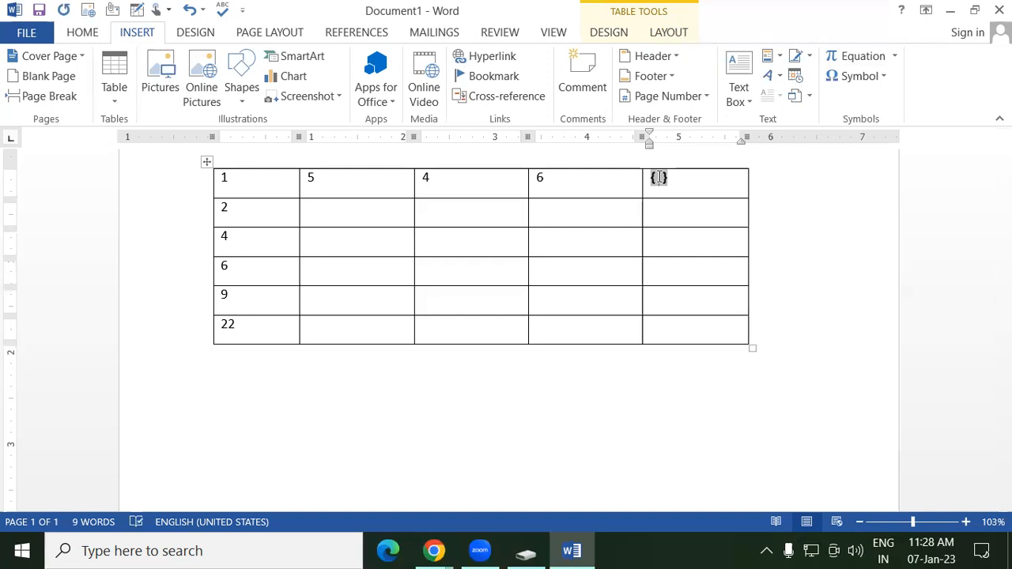
{"action": "type", "text": "=sum"}
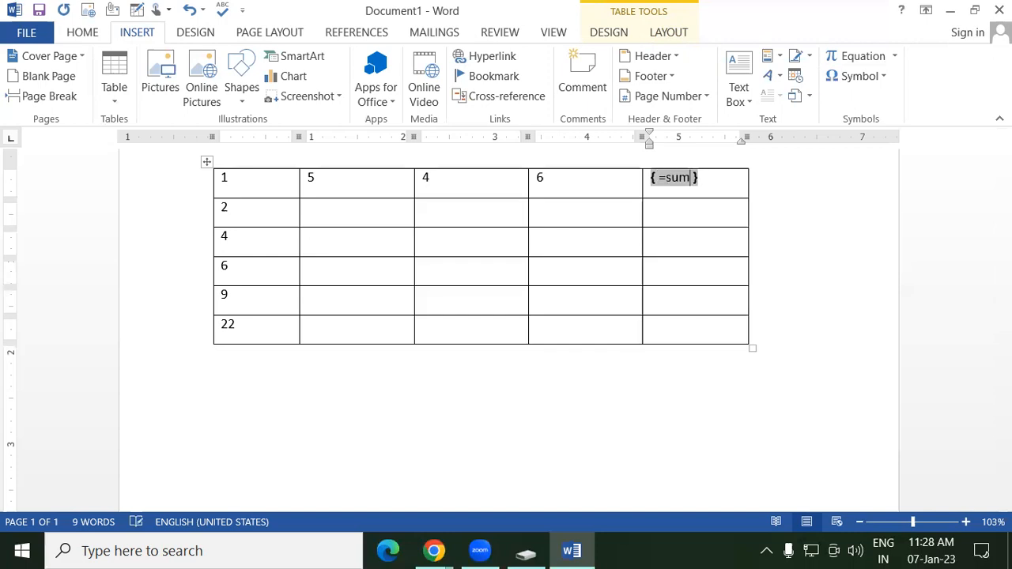
{"action": "type", "text": "(left"}
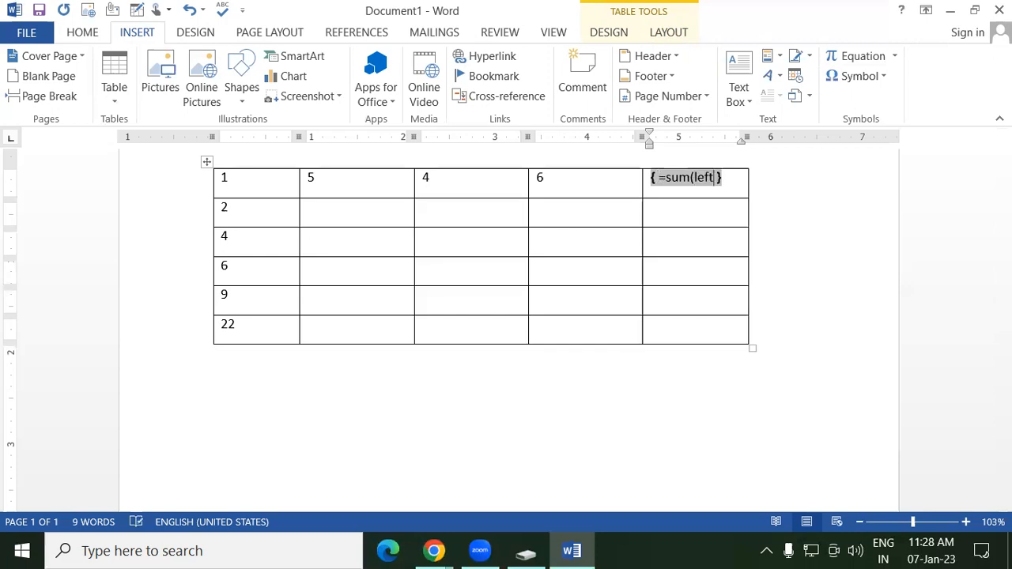
{"action": "type", "text": ")"}
{"action": "key", "text": "F9"}
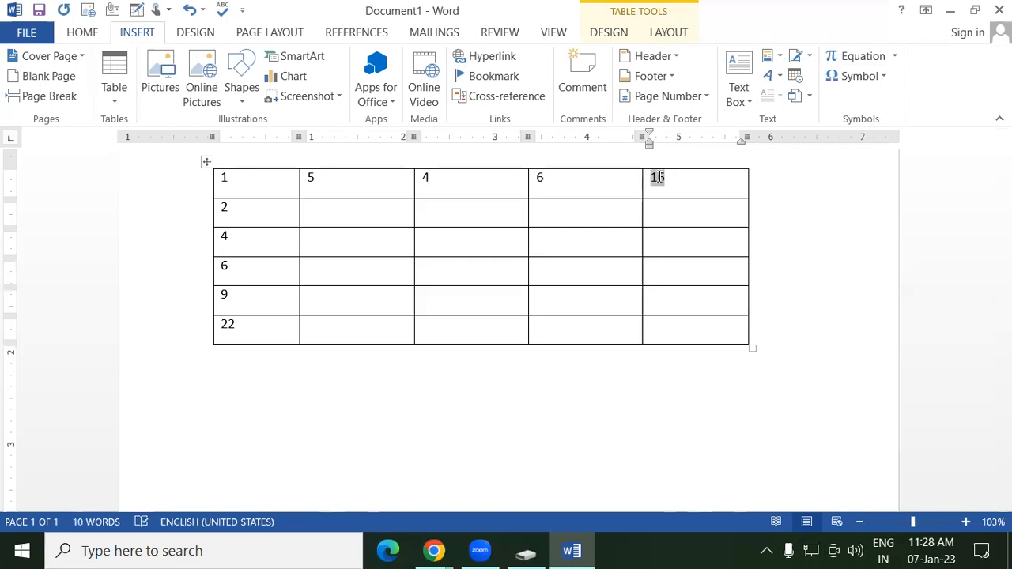
{"action": "key", "text": "F9"}
Step: Replace the first column's total with a manually written field code =sum(above) and update the field
{"action": "left_click_drag", "start_coordinate": [229, 325], "coordinate": [209, 326]}
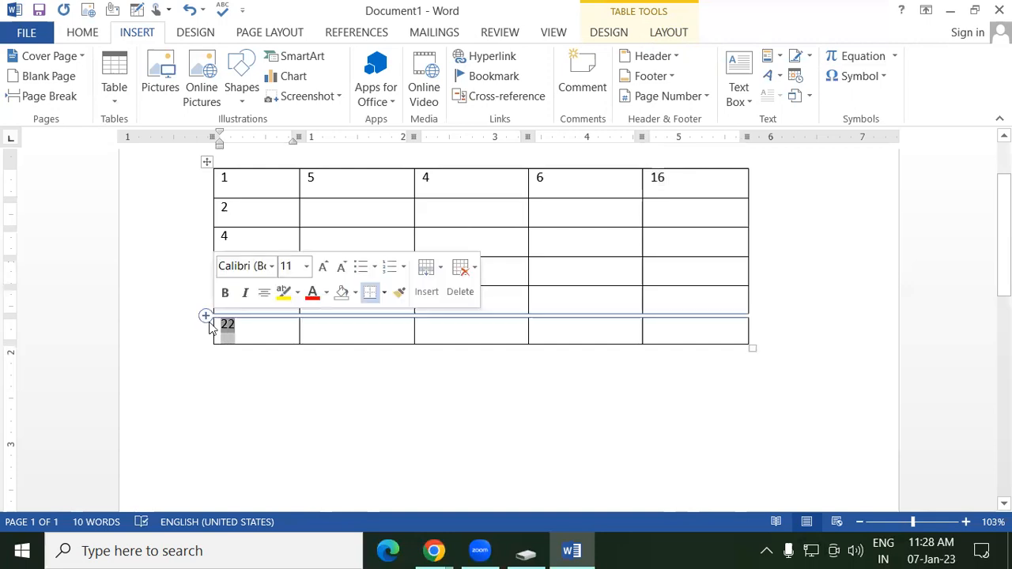
{"action": "key", "text": "Delete"}
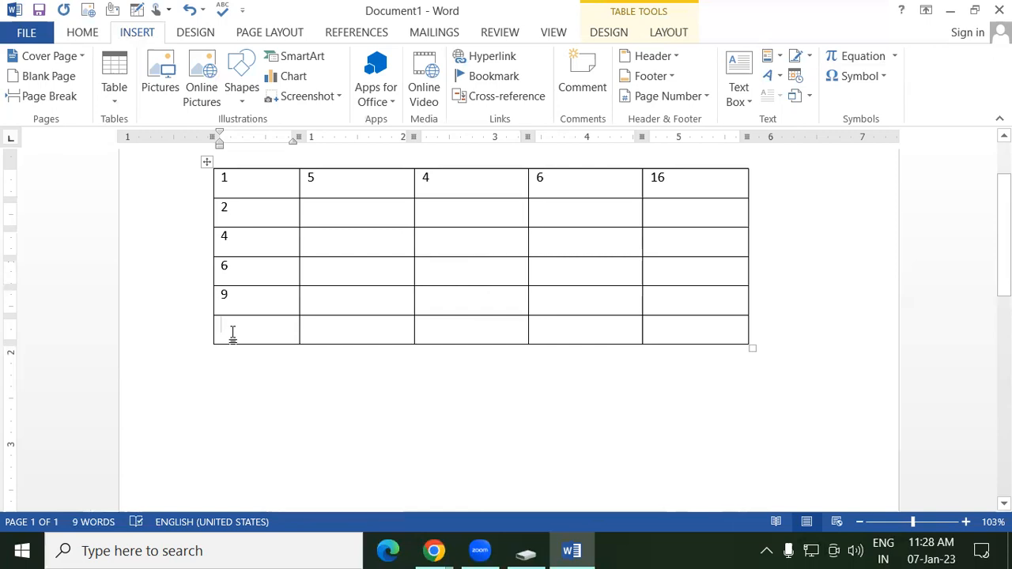
{"action": "key", "text": "ctrl+F9"}
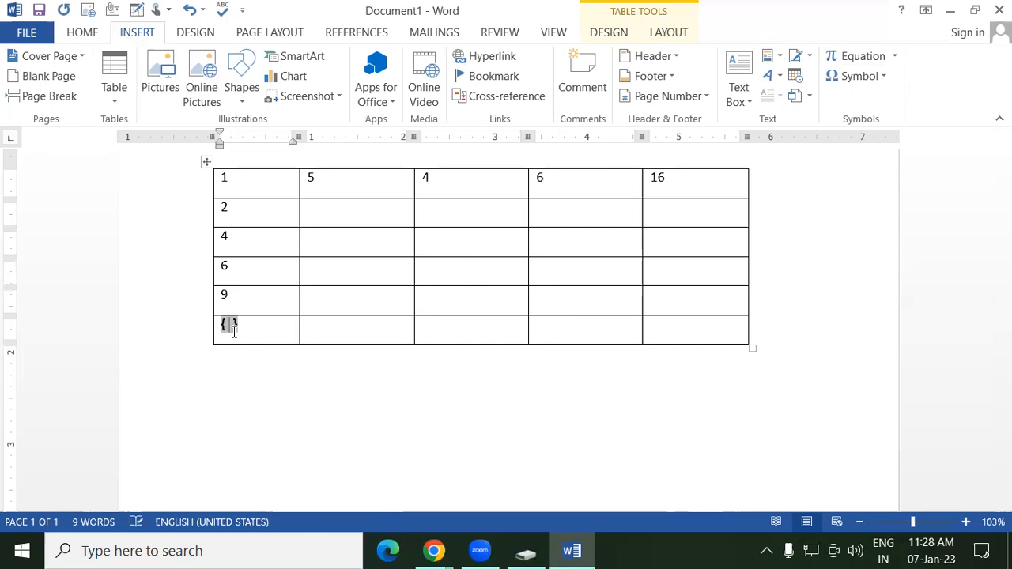
{"action": "type", "text": "=sum( "}
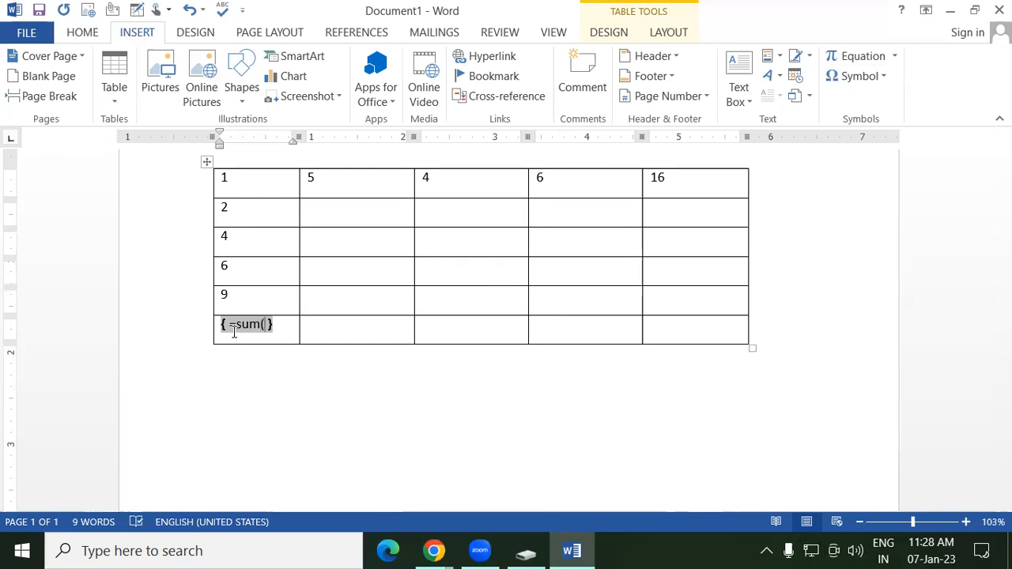
{"action": "type", "text": "above"}
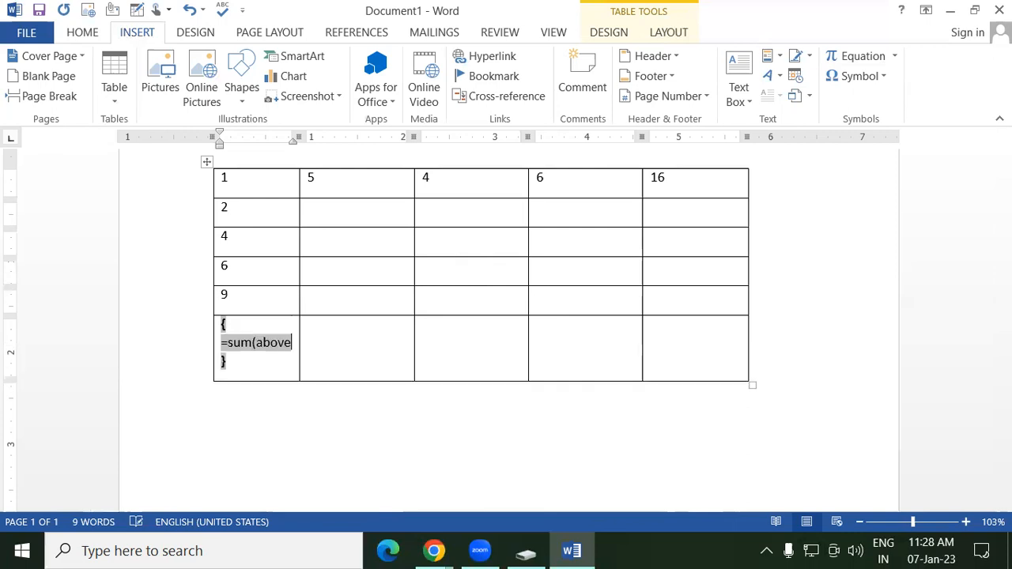
{"action": "type", "text": ")"}
{"action": "key", "text": "F9"}
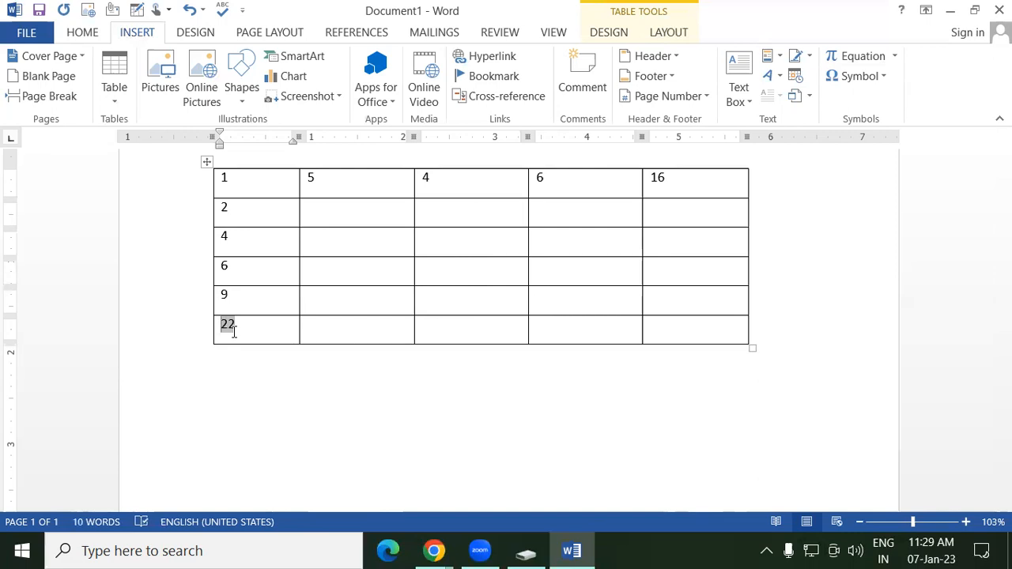
{"action": "left_click", "coordinate": [259, 319]}
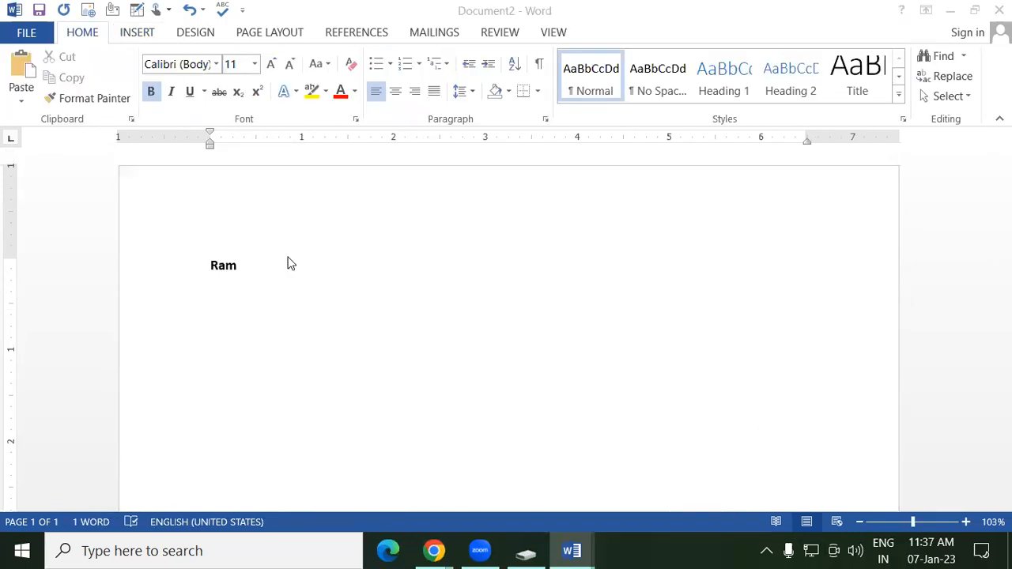
Step: Insert a table with 5 columns and 2 rows on the line below the bold word in Document2
{"action": "left_click", "coordinate": [482, 492]}
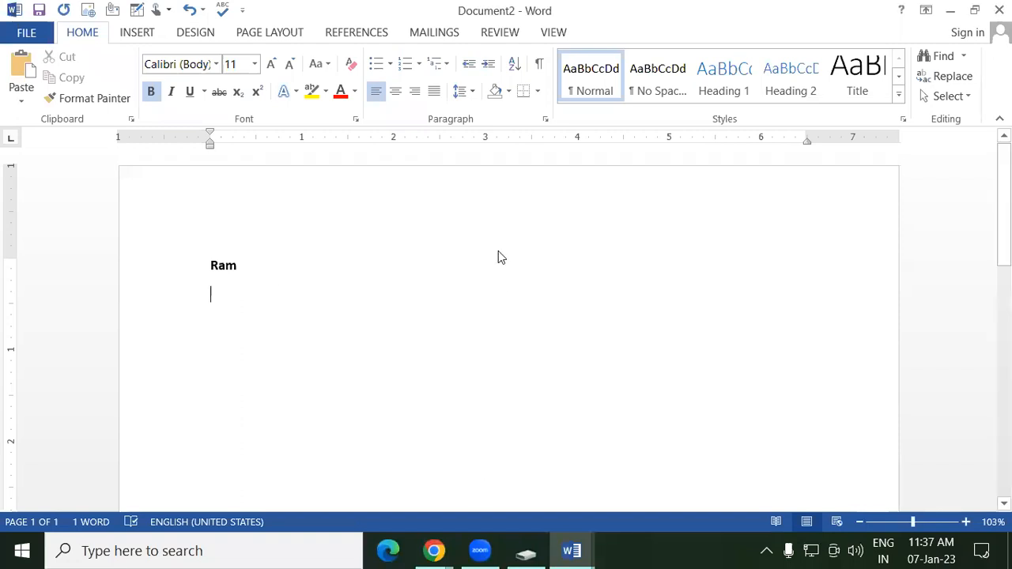
{"action": "left_click", "coordinate": [250, 269]}
{"action": "key", "text": "Return"}
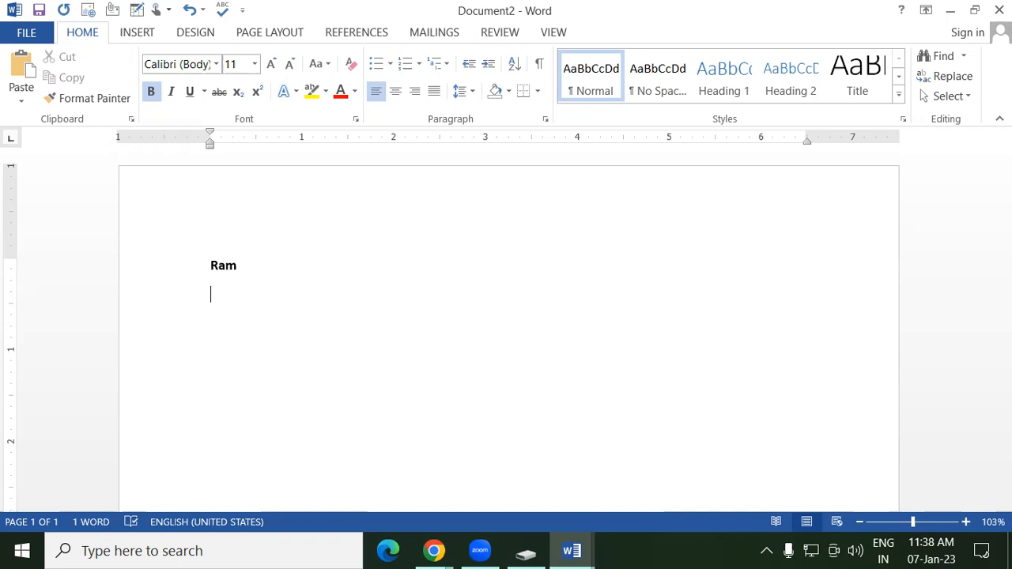
{"action": "key", "text": "alt"}
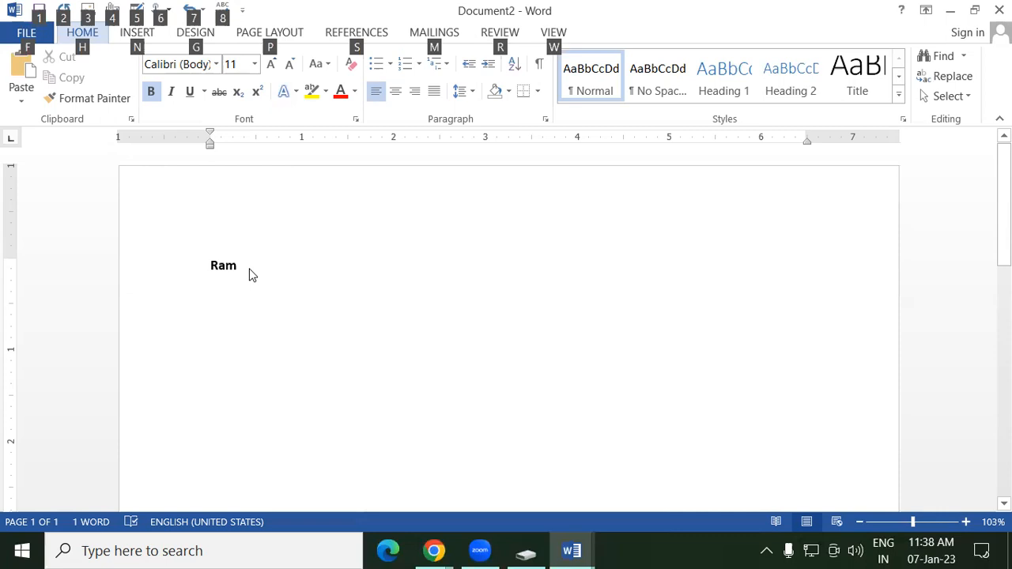
{"action": "key", "text": "Escape"}
{"action": "key", "text": "alt"}
{"action": "key", "text": "n"}
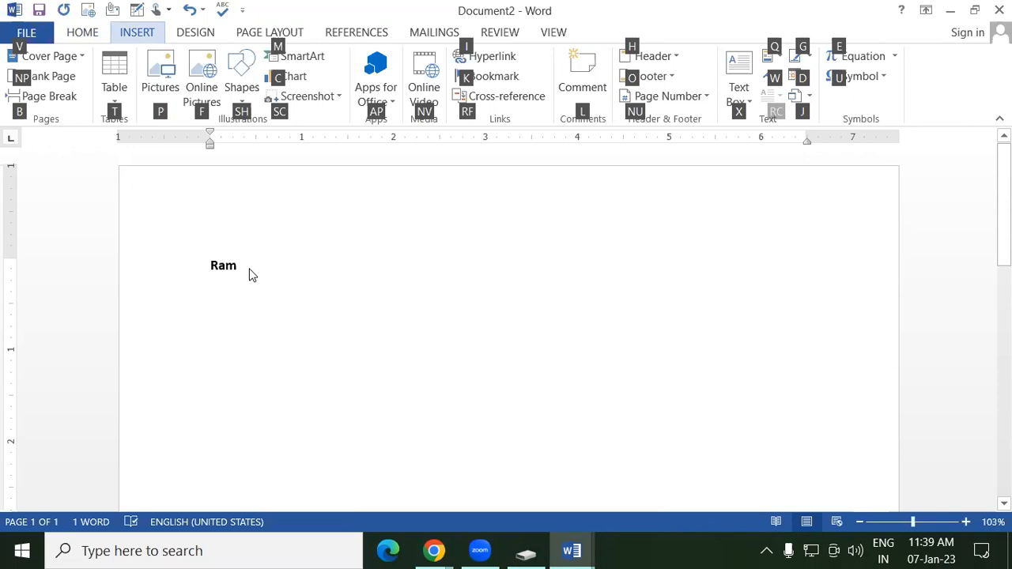
{"action": "key", "text": "t"}
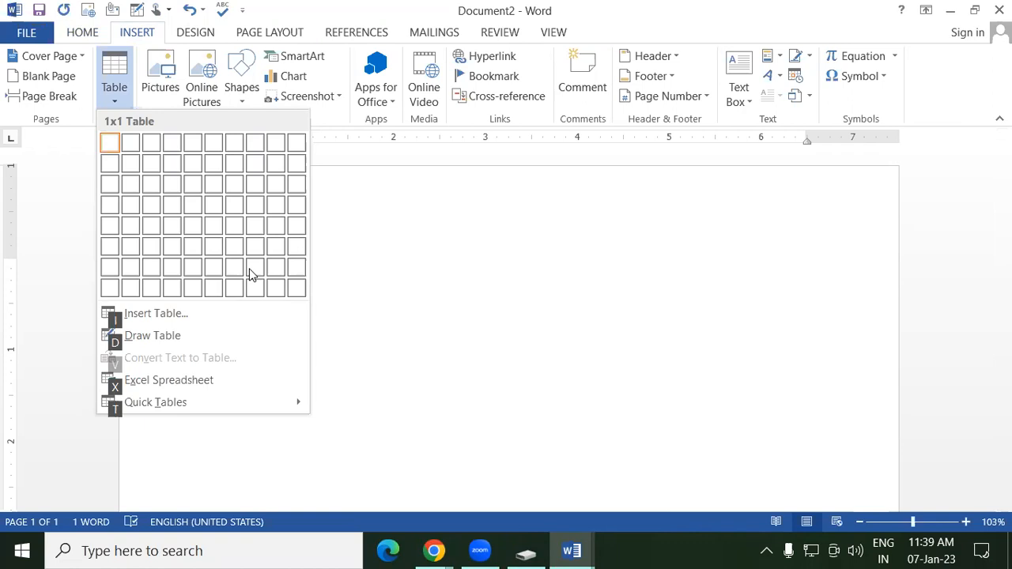
{"action": "key", "text": "i"}
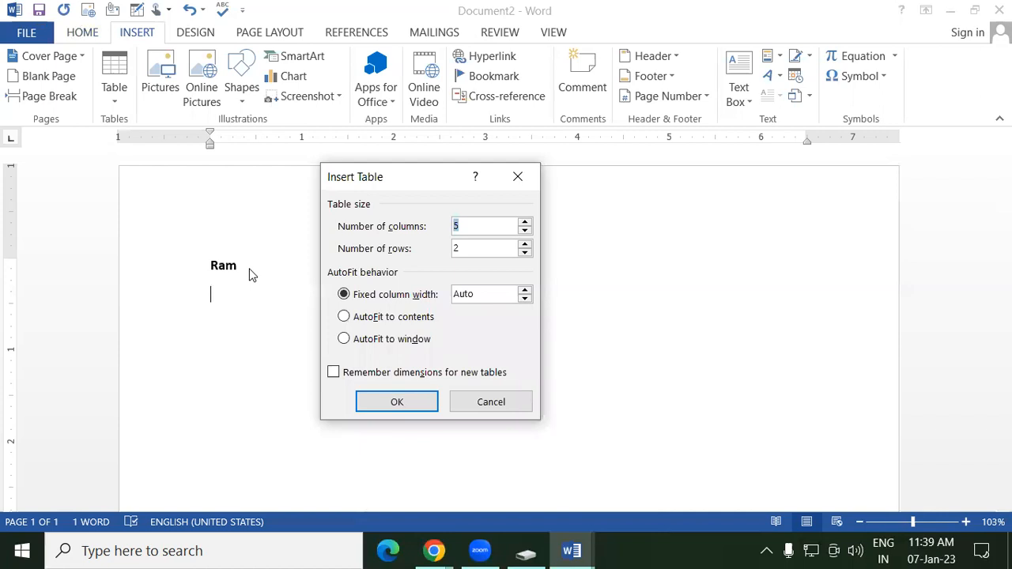
{"action": "key", "text": "Return"}
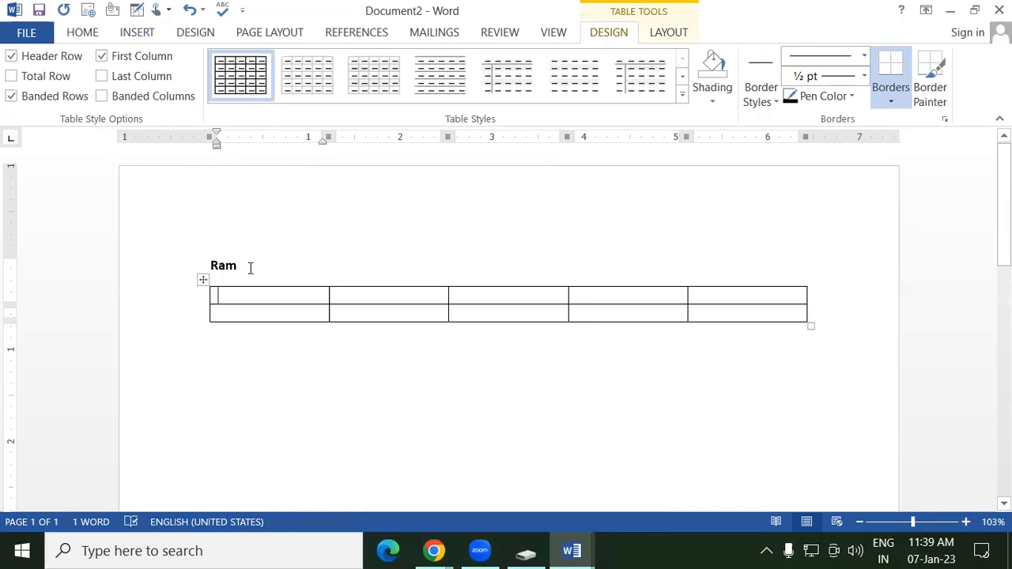
Step: Insert the picture 2-25 from the Pictures folder below the table and select it
{"action": "left_click", "coordinate": [241, 396]}
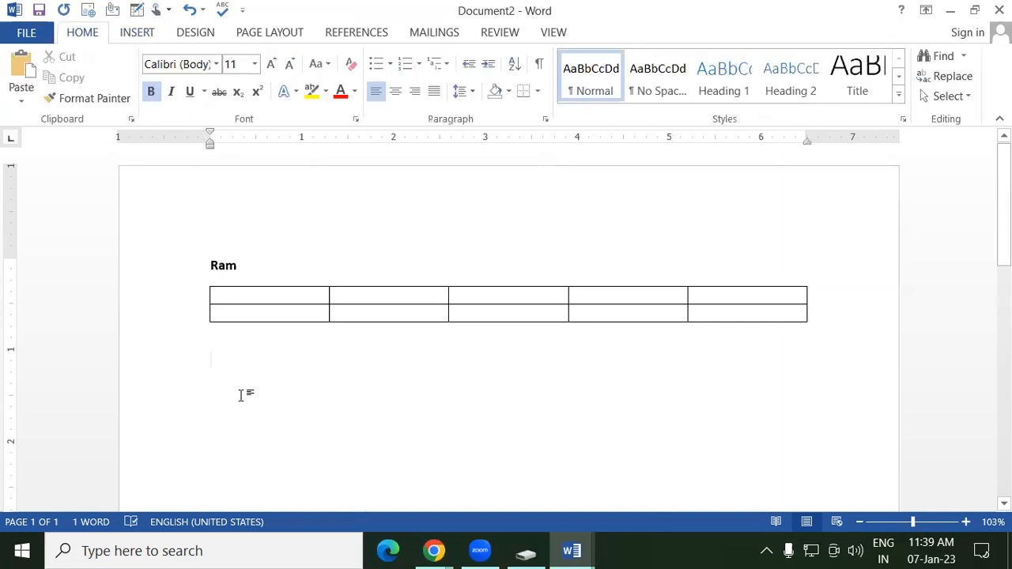
{"action": "key", "text": "alt"}
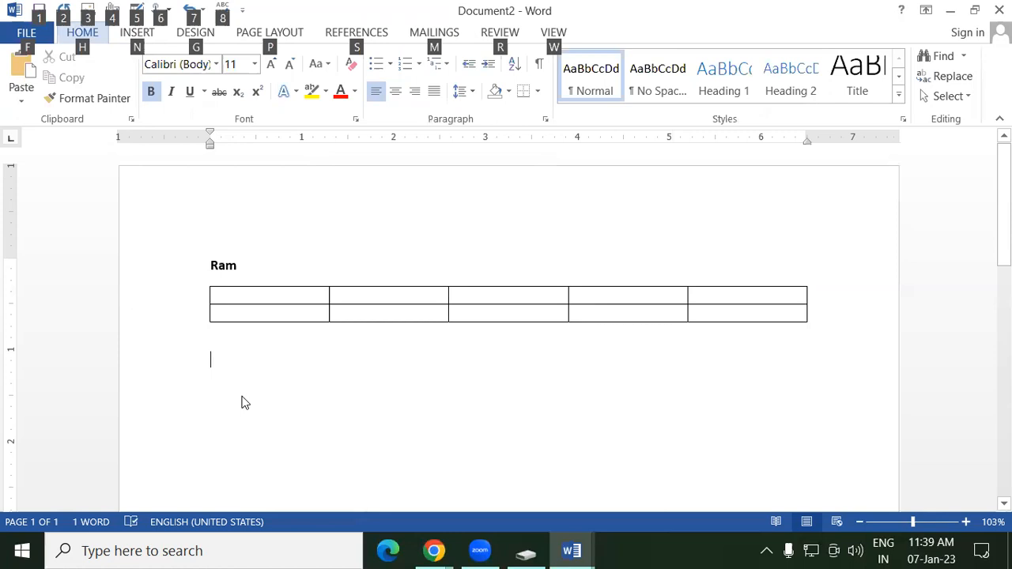
{"action": "key", "text": "n"}
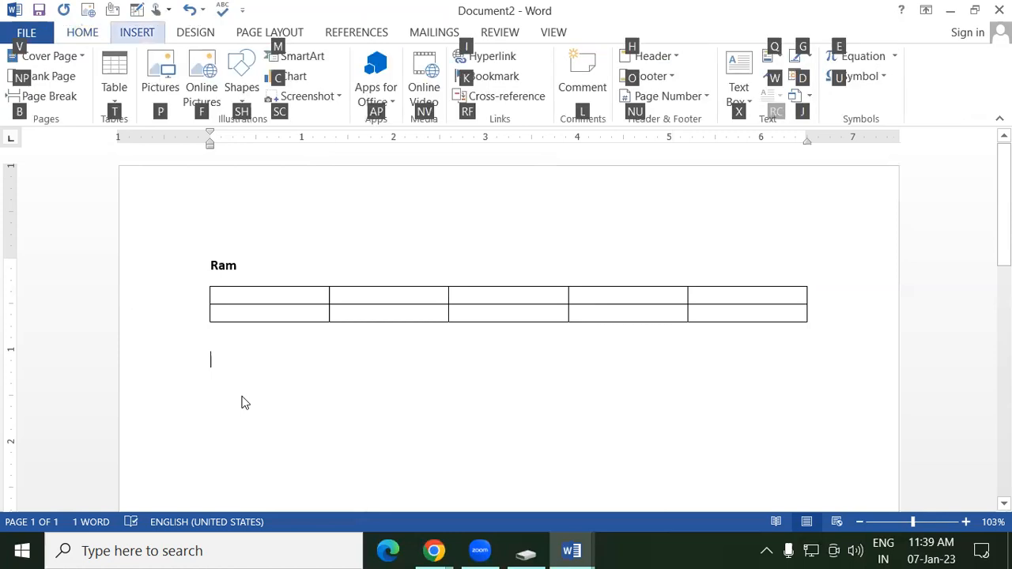
{"action": "key", "text": "p"}
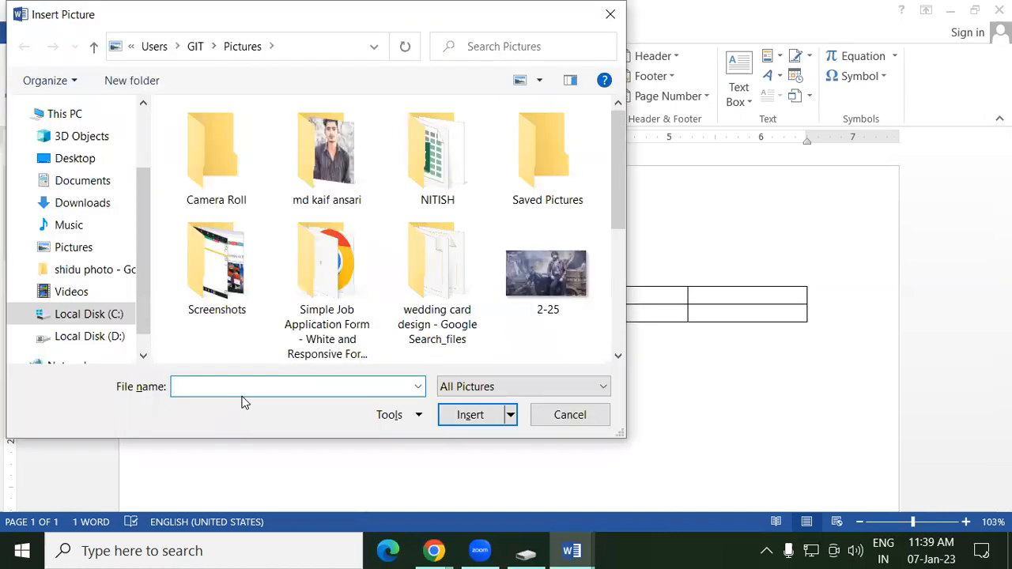
{"action": "left_click", "coordinate": [532, 272]}
{"action": "left_click", "coordinate": [470, 416]}
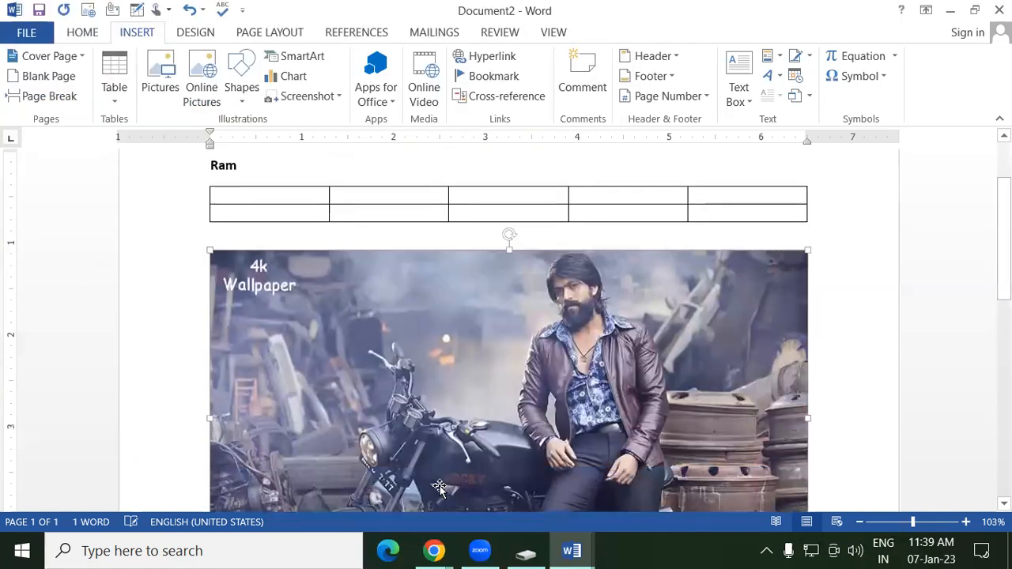
{"action": "left_click", "coordinate": [435, 387]}
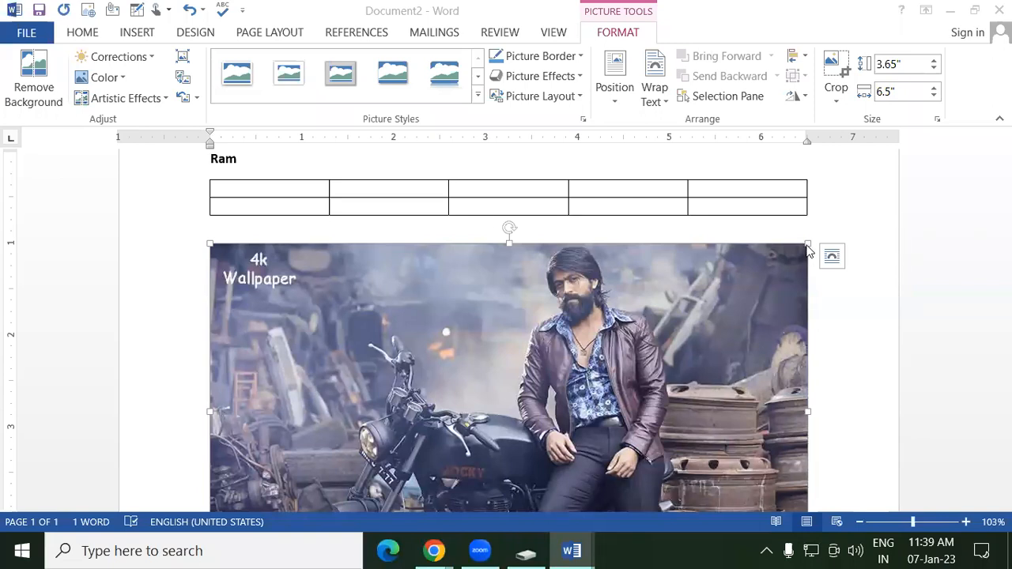
Step: Shrink the picture below the table proportionally to about 2 inches wide and 1.12 inches high, and delete it
{"action": "scroll", "coordinate": [442, 363], "scroll_direction": "down", "scroll_amount": 1}
{"action": "scroll", "coordinate": [439, 361], "scroll_direction": "down", "scroll_amount": 3}
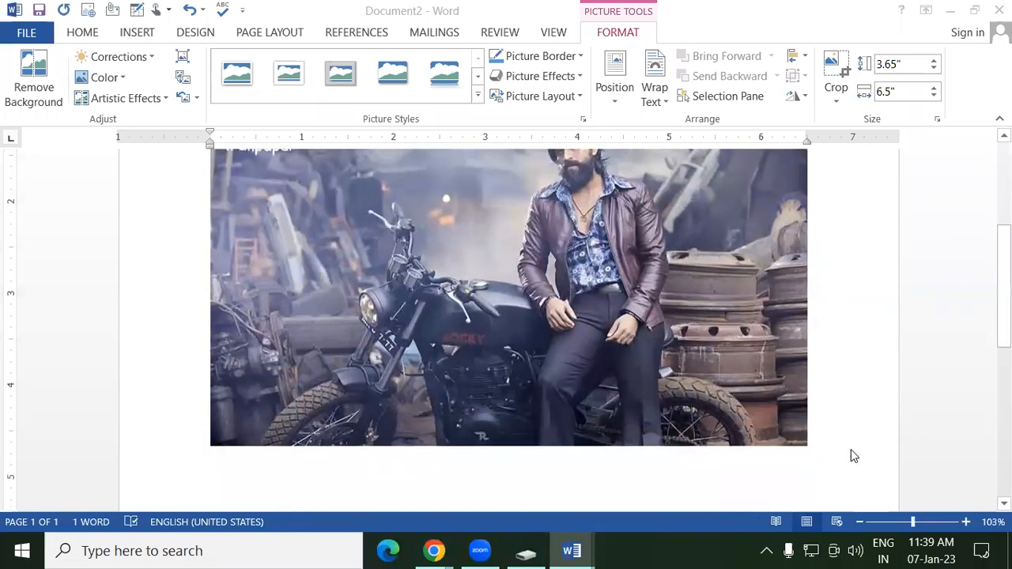
{"action": "left_click_drag", "start_coordinate": [805, 445], "coordinate": [395, 255]}
{"action": "scroll", "coordinate": [466, 303], "scroll_direction": "up", "scroll_amount": 2}
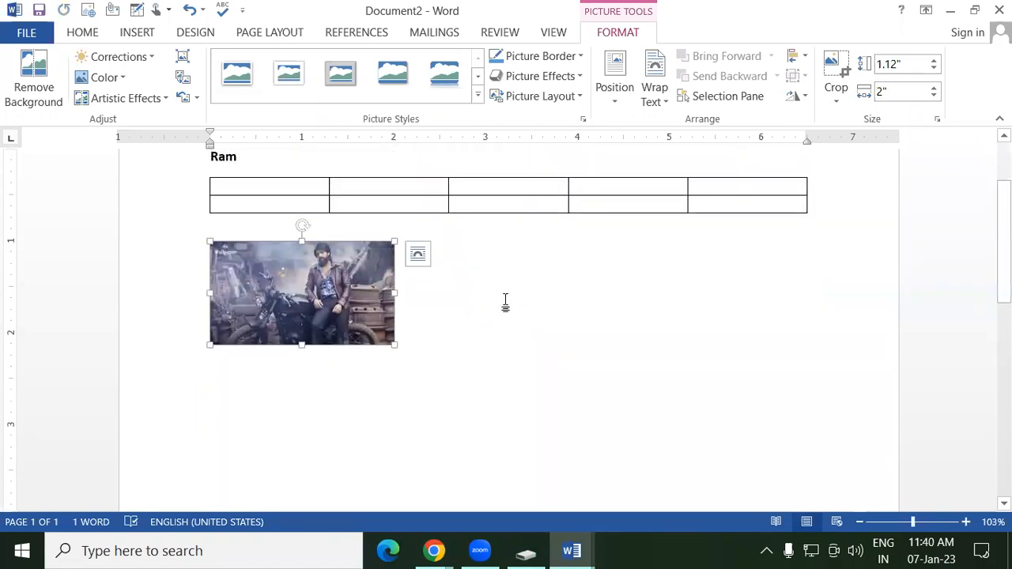
{"action": "key", "text": "Delete"}
Step: Open the custom margins settings in Page Setup and close the dialog without changing anything
{"action": "key", "text": "alt"}
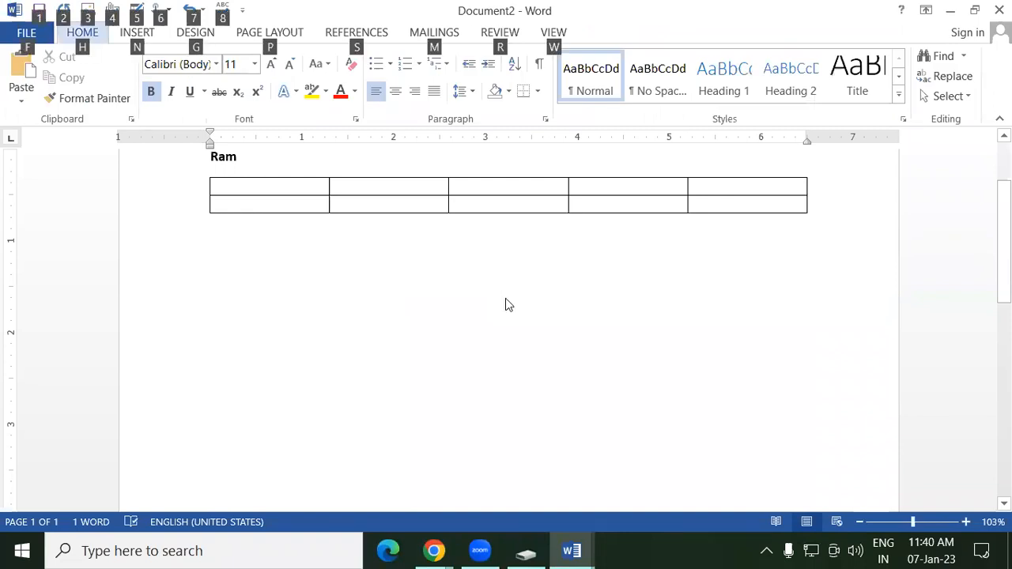
{"action": "key", "text": "p"}
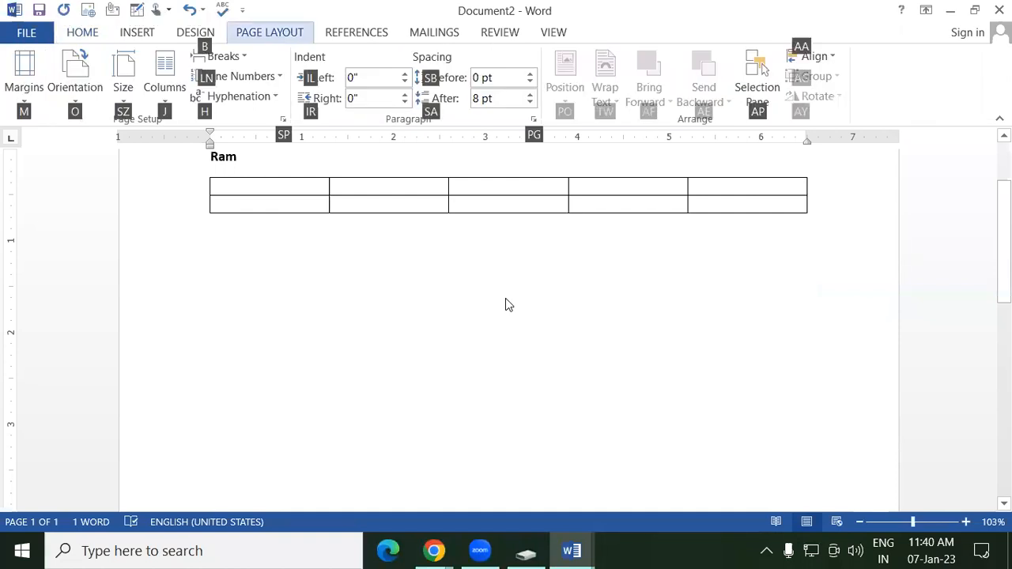
{"action": "key", "text": "m"}
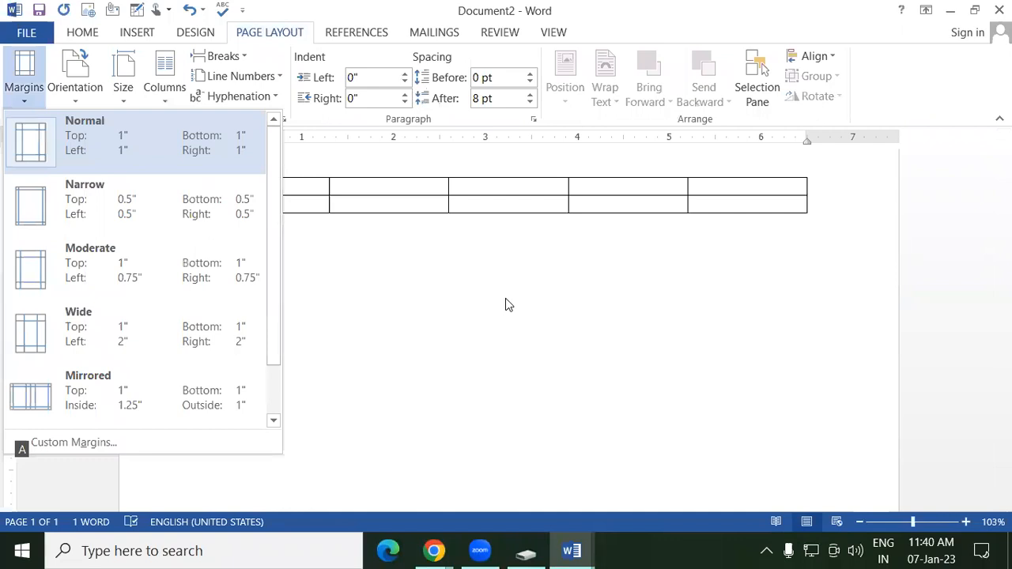
{"action": "key", "text": "a"}
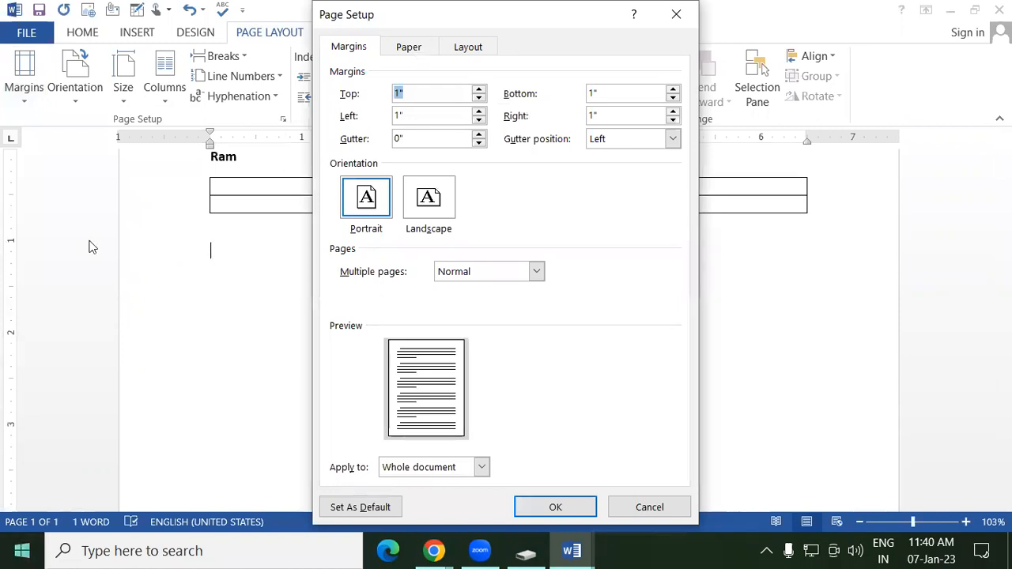
{"action": "left_click", "coordinate": [671, 19]}
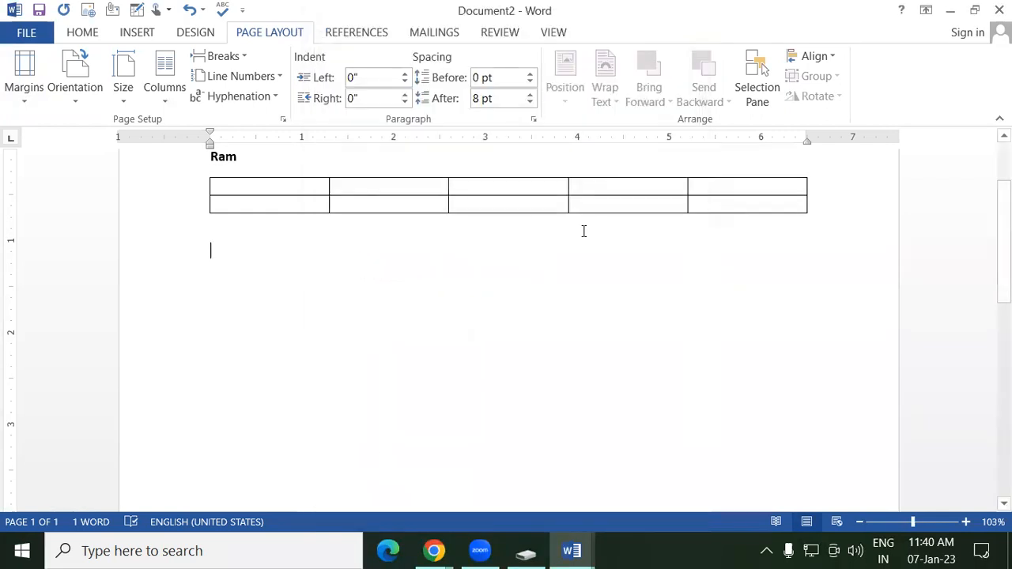
{"action": "scroll", "coordinate": [287, 278], "scroll_direction": "up", "scroll_amount": 2}
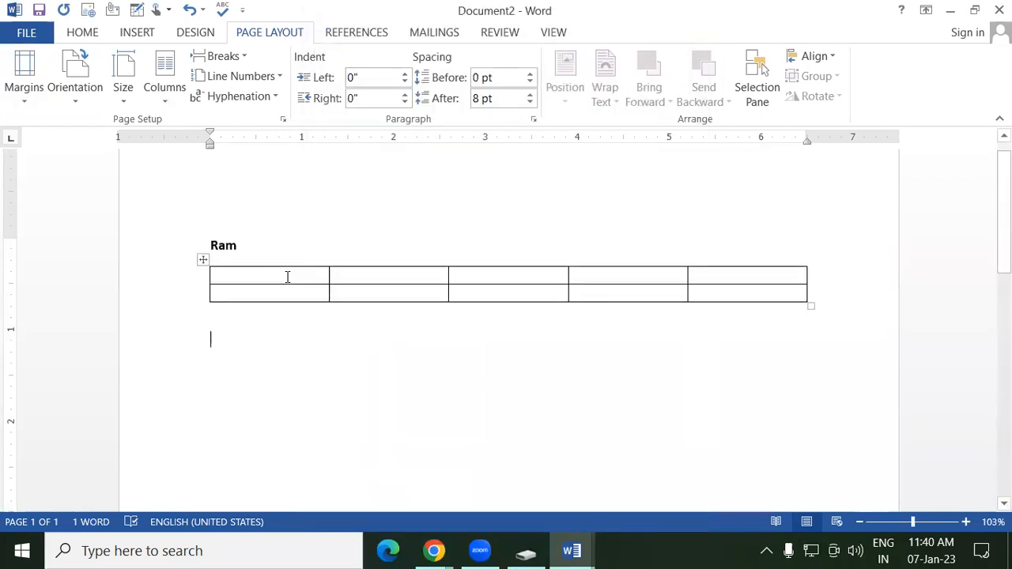